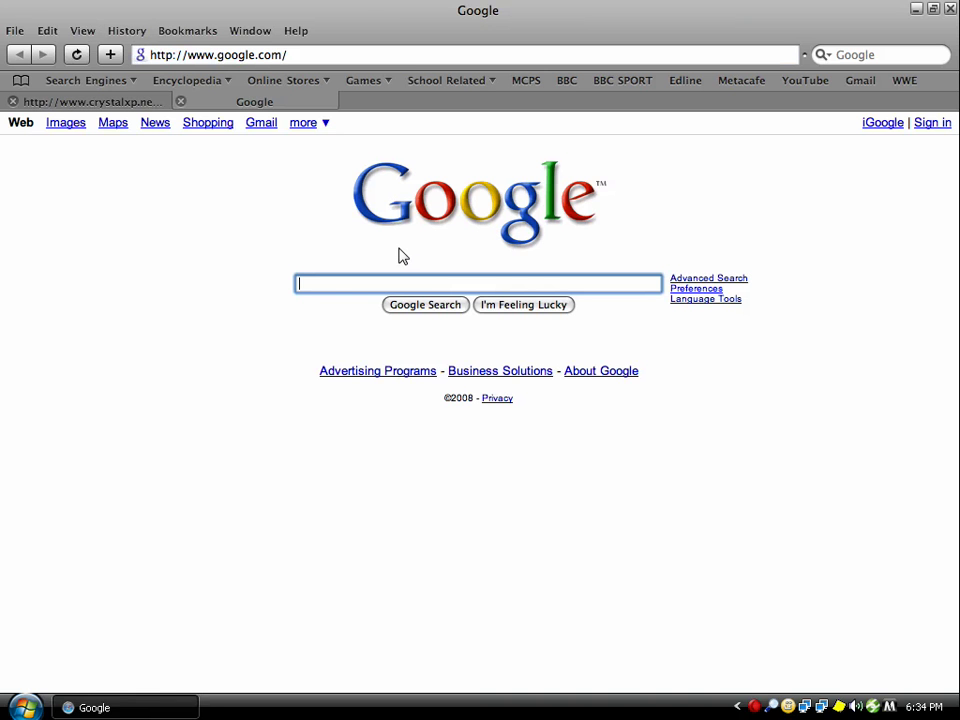
Search Google for "WinFlip CrystalXP".
{"action": "type", "text": "W"}
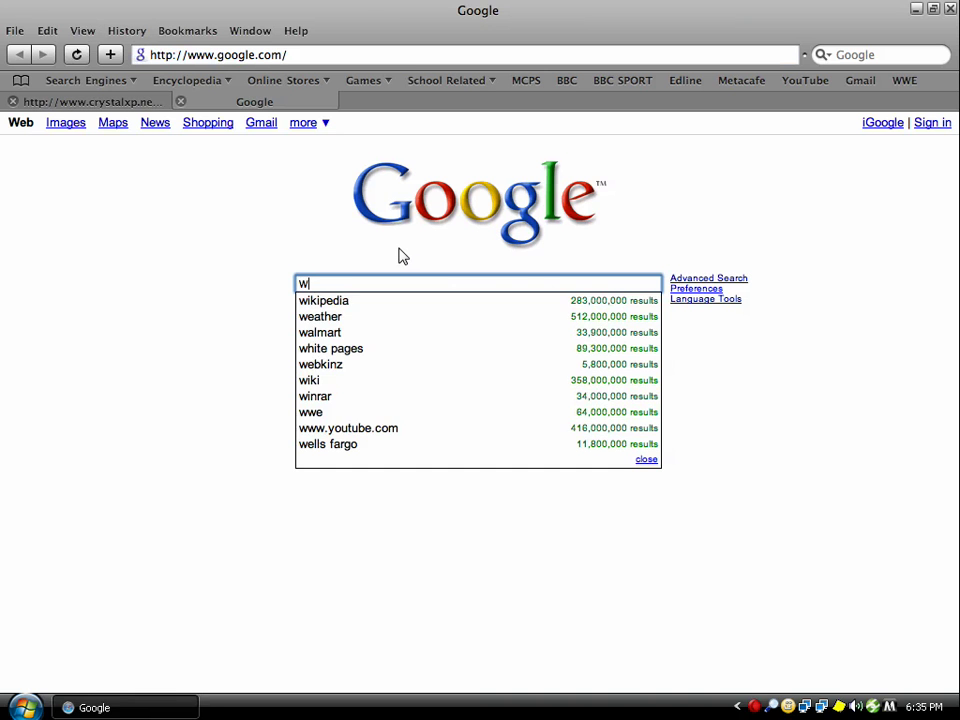
{"action": "type", "text": "inFlip"}
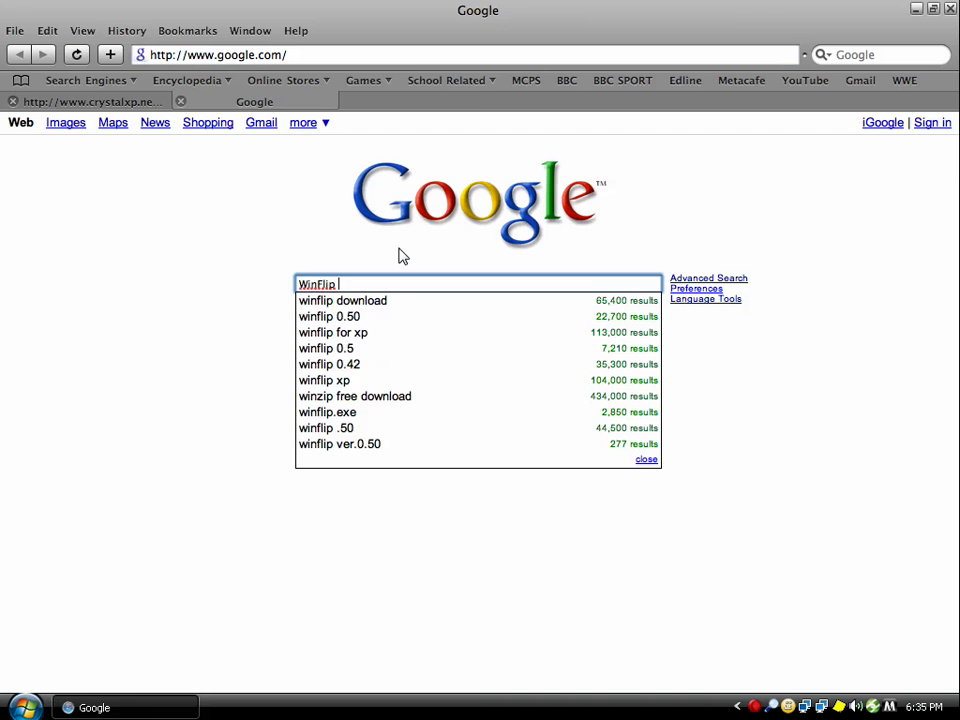
{"action": "type", "text": " Cy"}
{"action": "key", "text": "BackSpace"}
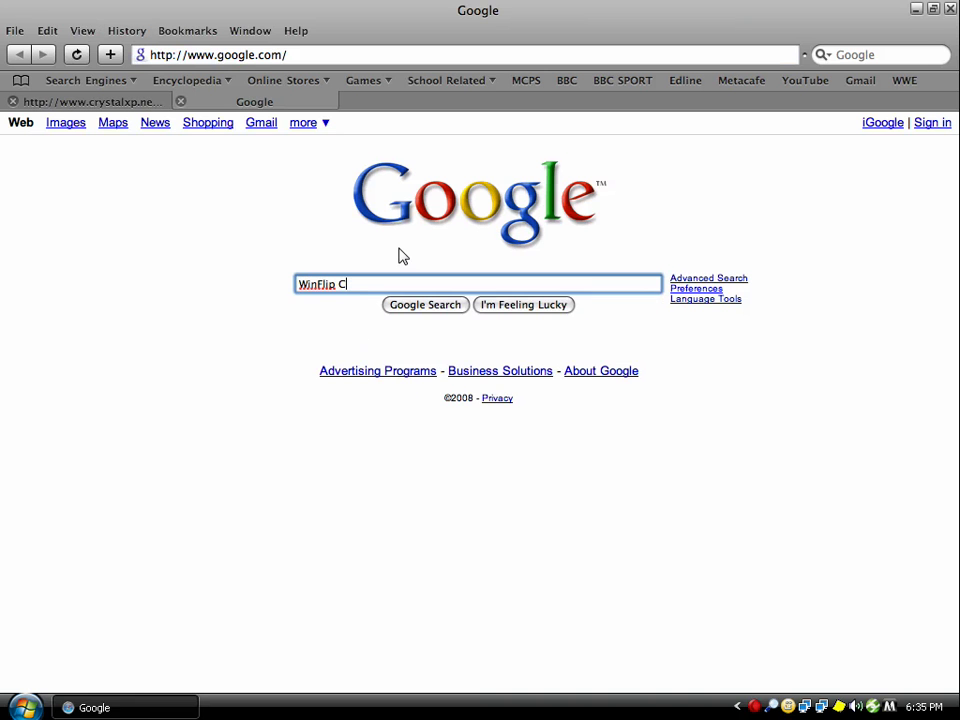
{"action": "type", "text": "rystalXP"}
{"action": "key", "text": "Return"}
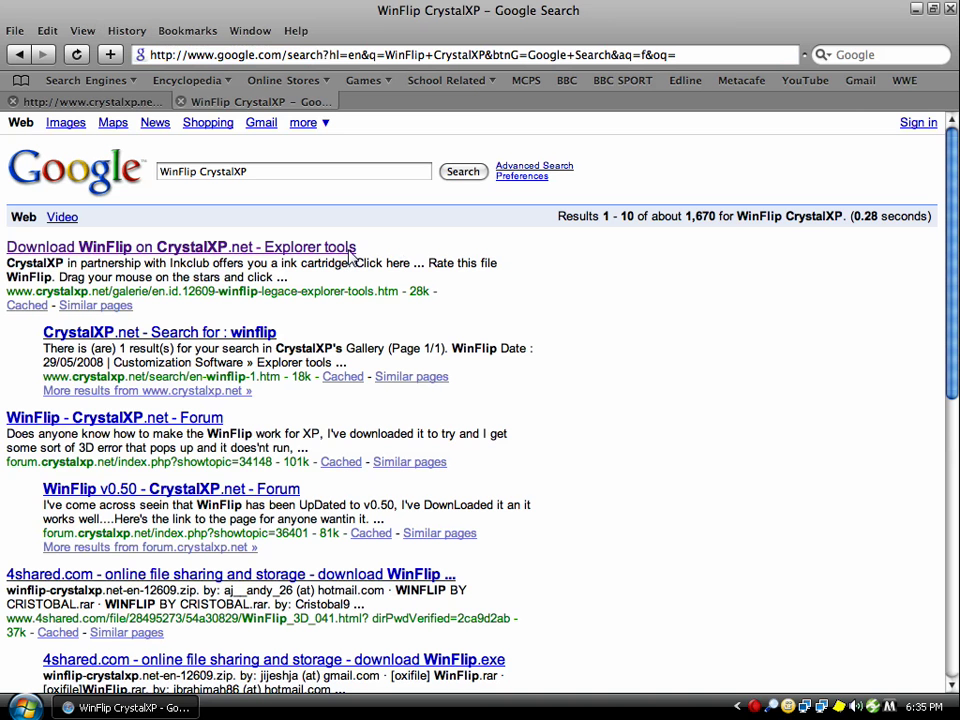
Open the "Download WinFlip on CrystalXP.net - Explorer tools" search result.
{"action": "left_click_drag", "start_coordinate": [420, 258], "coordinate": [238, 252]}
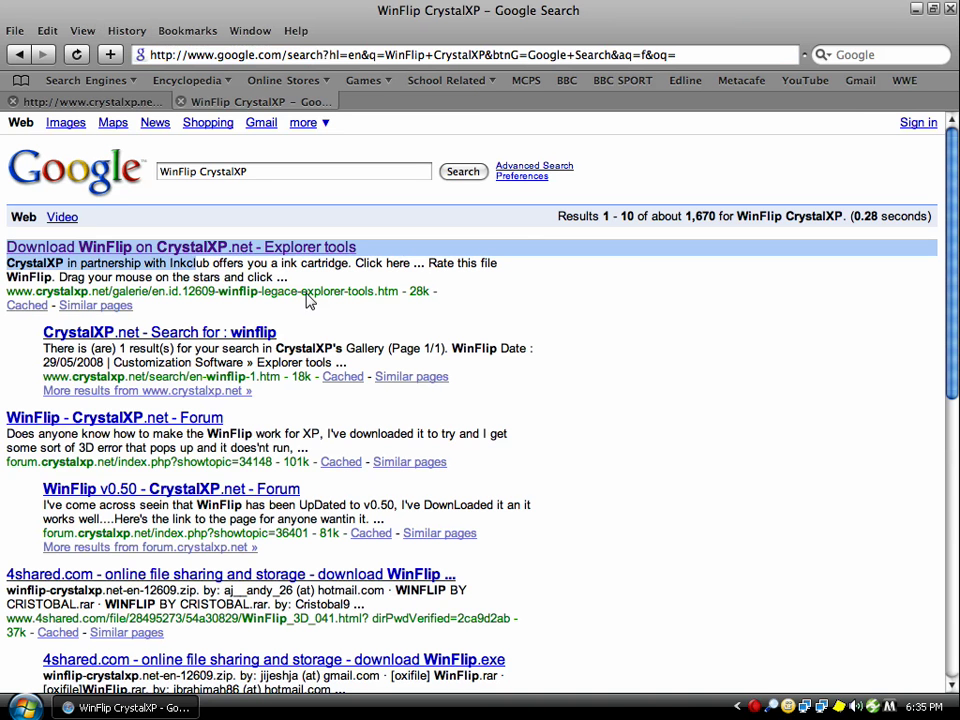
{"action": "left_click", "coordinate": [383, 302]}
{"action": "left_click", "coordinate": [253, 248]}
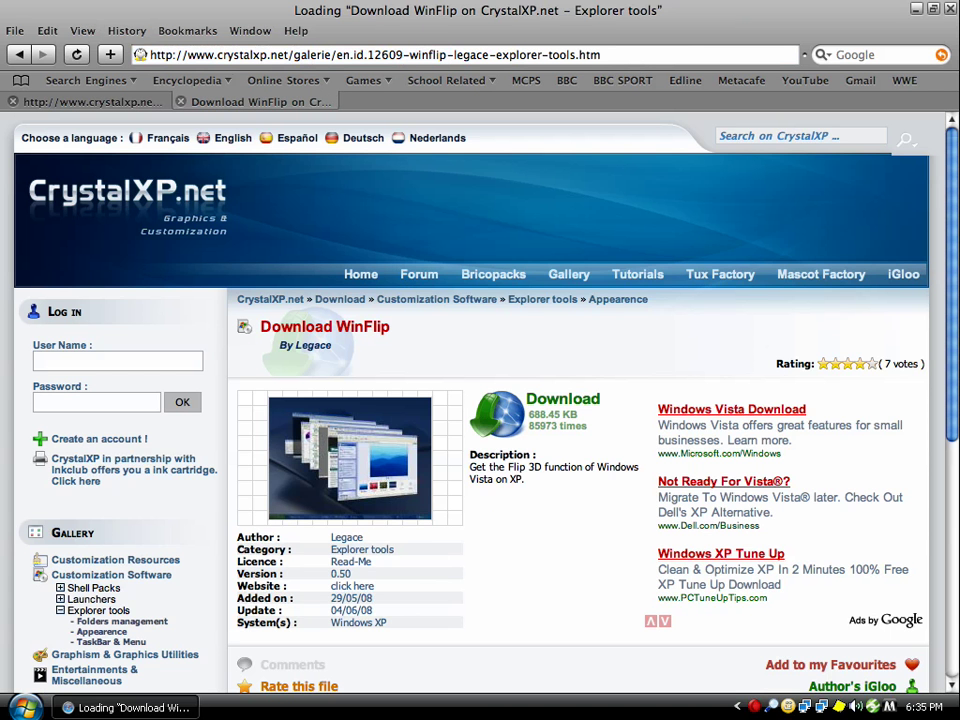
{"action": "left_click_drag", "start_coordinate": [40, 282], "coordinate": [585, 572]}
{"action": "left_click", "coordinate": [585, 572]}
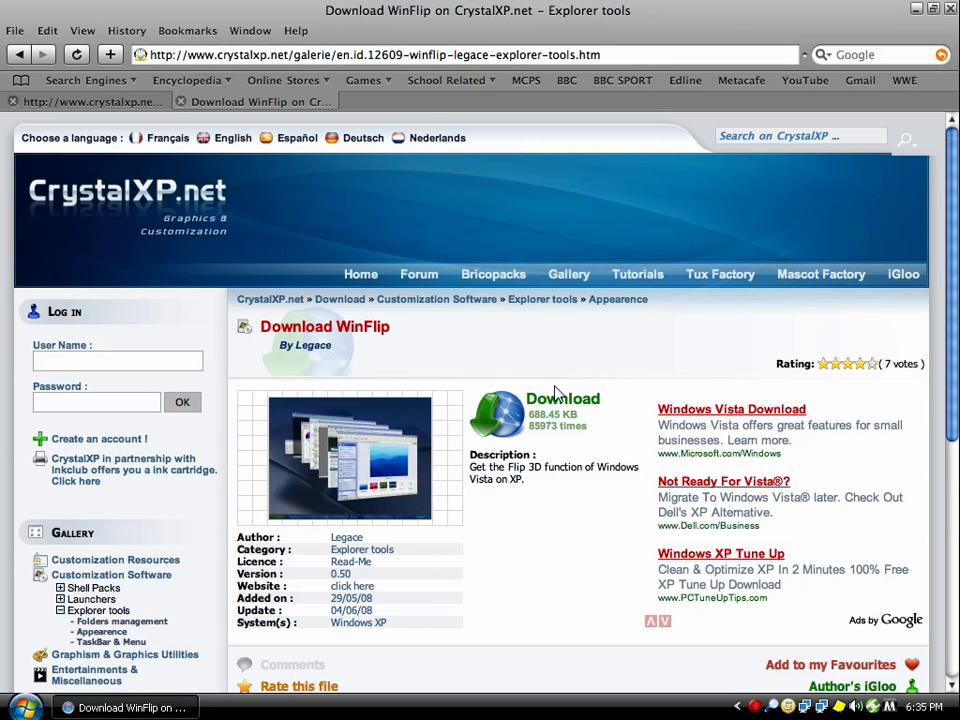
Download WinFlip, saving winflip-crystalxp.net-en-12609 as a compressed folder on the Desktop, and close the Downloads window.
{"action": "left_click", "coordinate": [508, 419]}
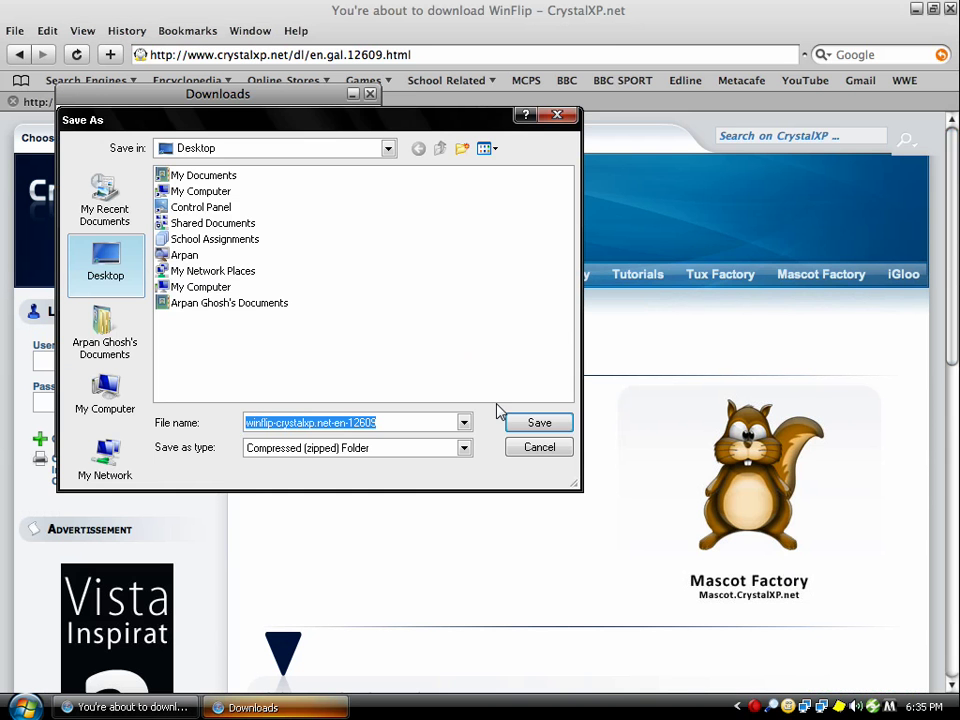
{"action": "left_click", "coordinate": [528, 428]}
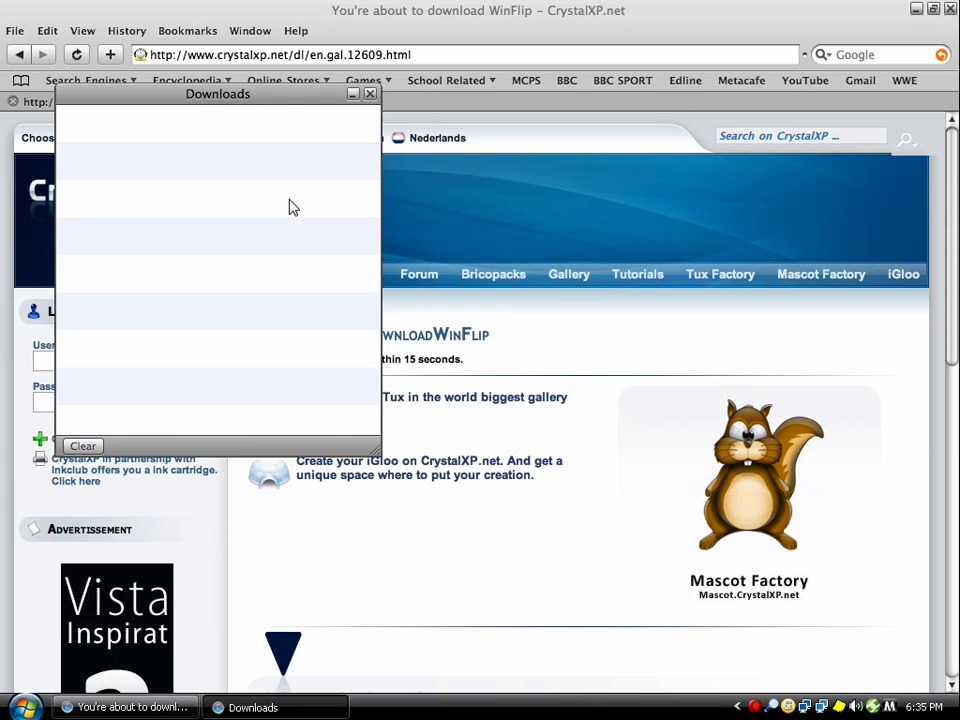
{"action": "left_click", "coordinate": [373, 98]}
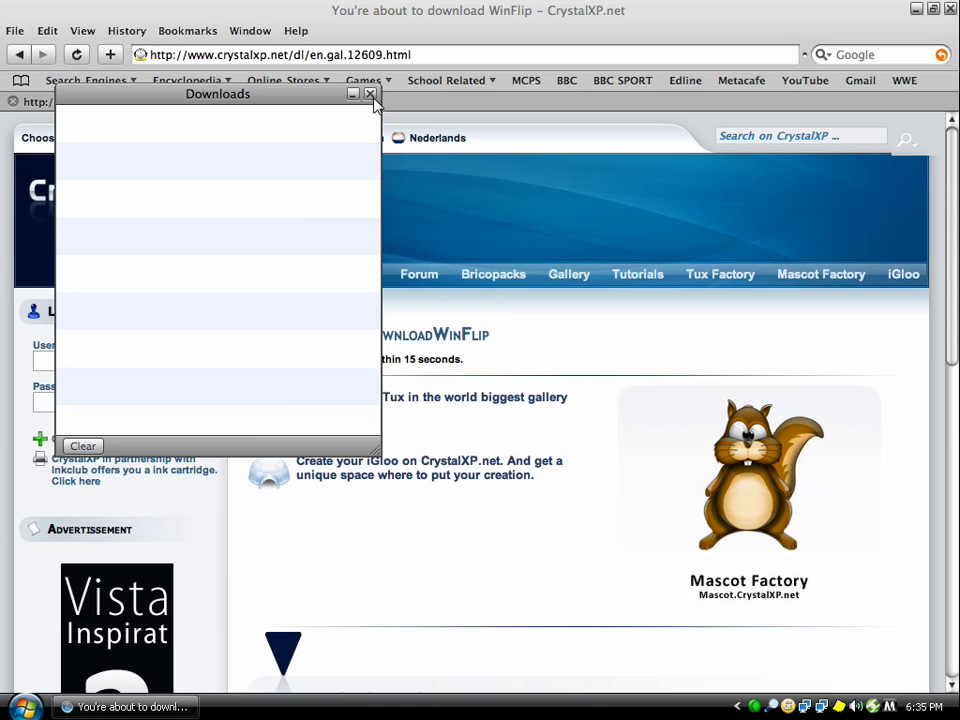
Move the downloaded WinFlip archive to an empty area of the desktop and extract all its files into the default winflip-crystalxp.net-en-12609 folder.
{"action": "key", "text": "super+d"}
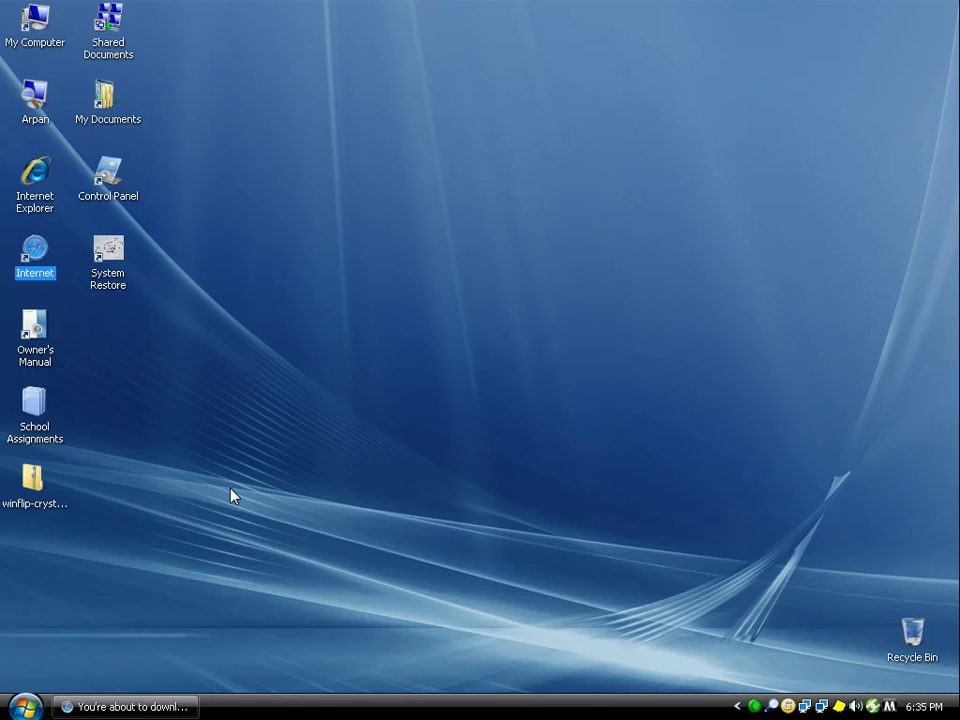
{"action": "left_click_drag", "start_coordinate": [40, 485], "coordinate": [362, 440]}
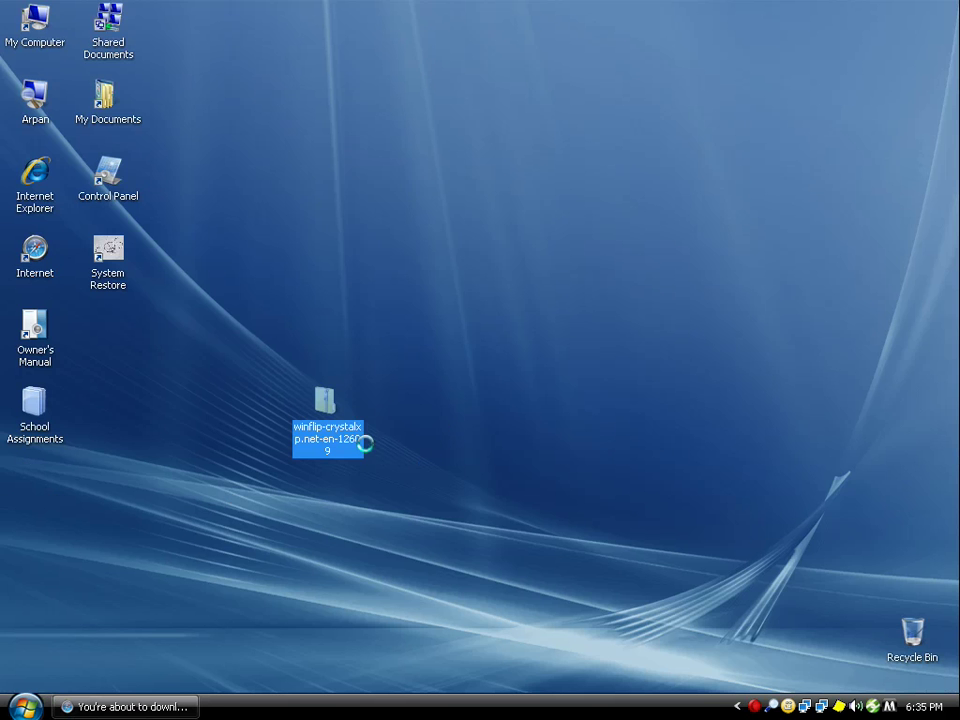
{"action": "right_click", "coordinate": [358, 433]}
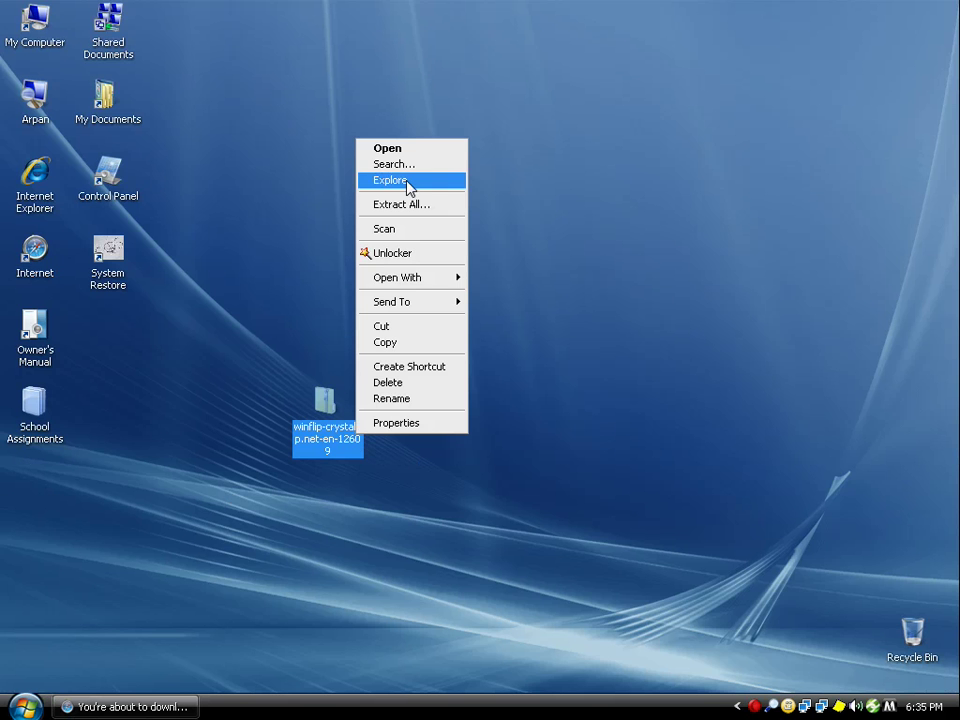
{"action": "left_click", "coordinate": [405, 205]}
{"action": "left_click", "coordinate": [386, 461]}
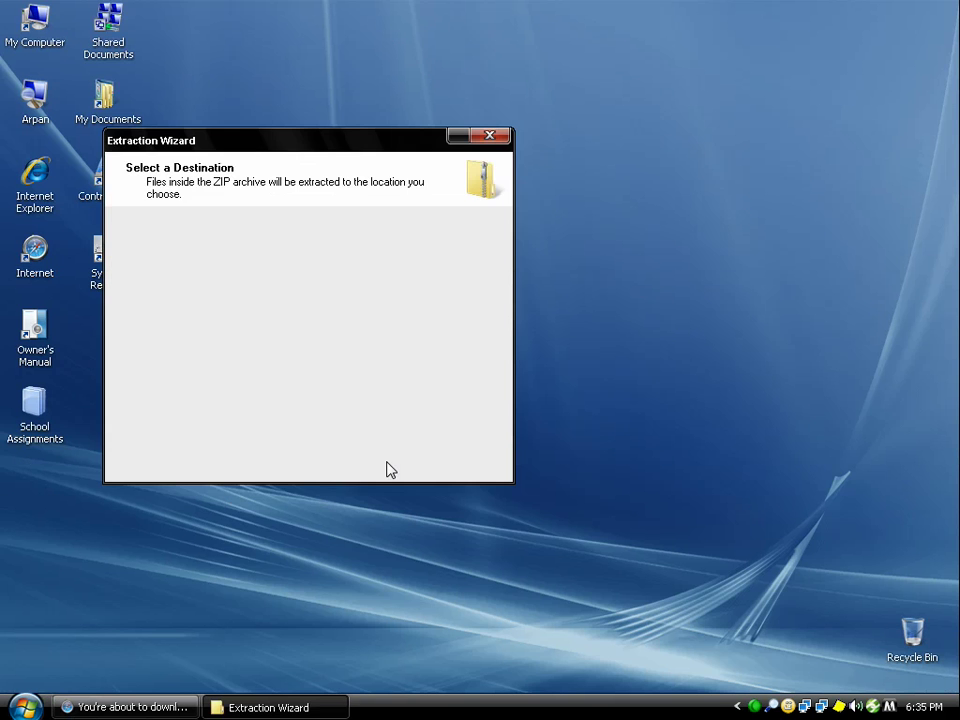
{"action": "left_click", "coordinate": [388, 462]}
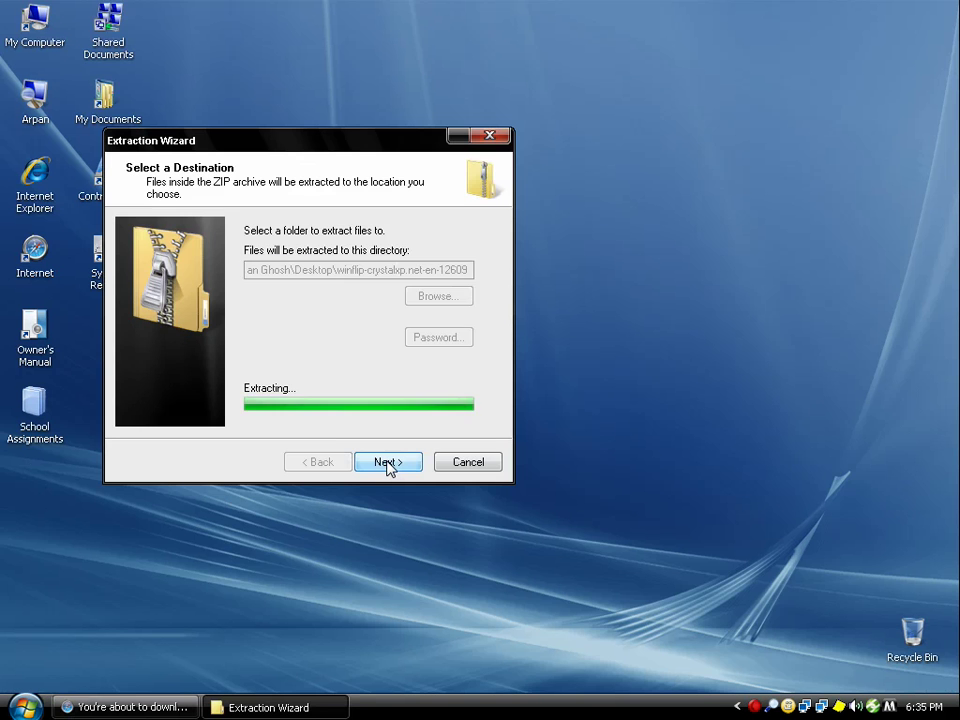
{"action": "left_click", "coordinate": [388, 462]}
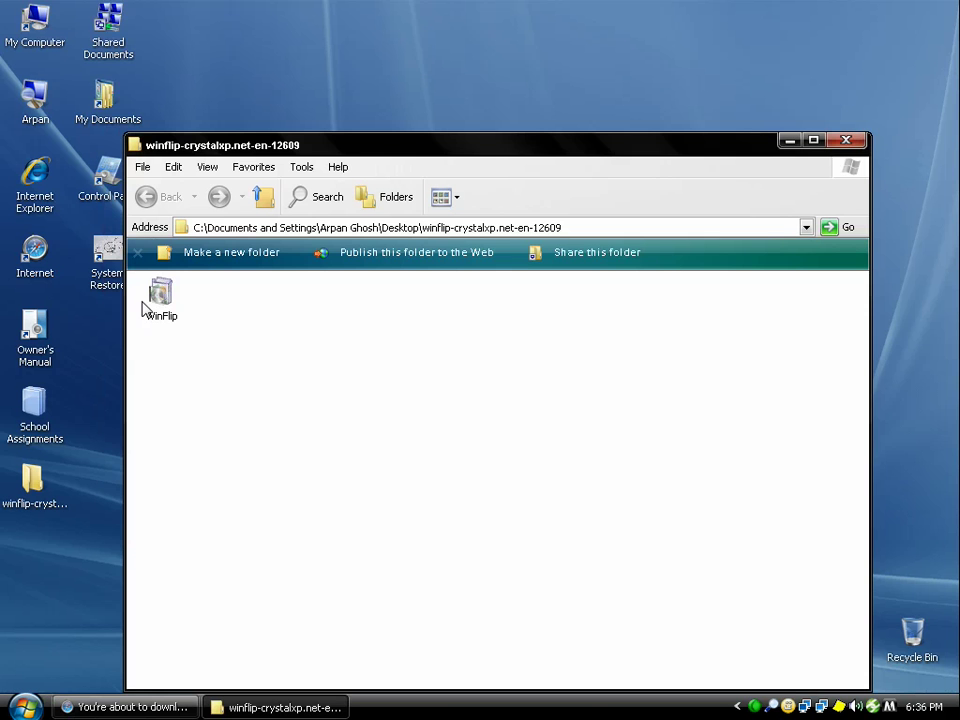
Run the extracted WinFlip 0.50 installer through to the end with Start WinFlip enabled, and close the extracted folder.
{"action": "double_click", "coordinate": [167, 314]}
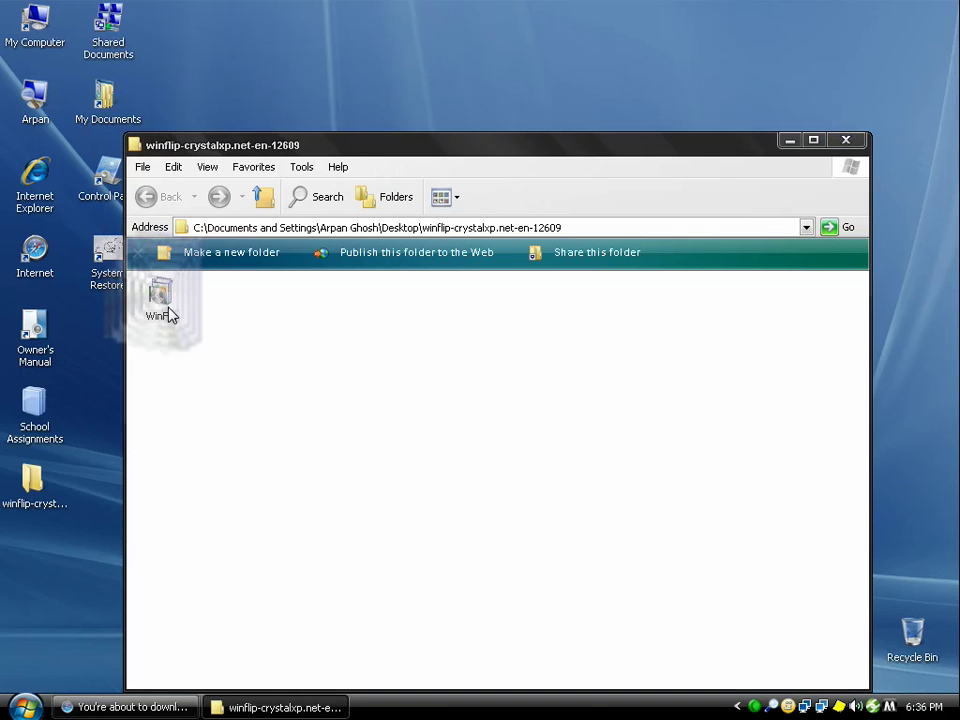
{"action": "left_click", "coordinate": [537, 378]}
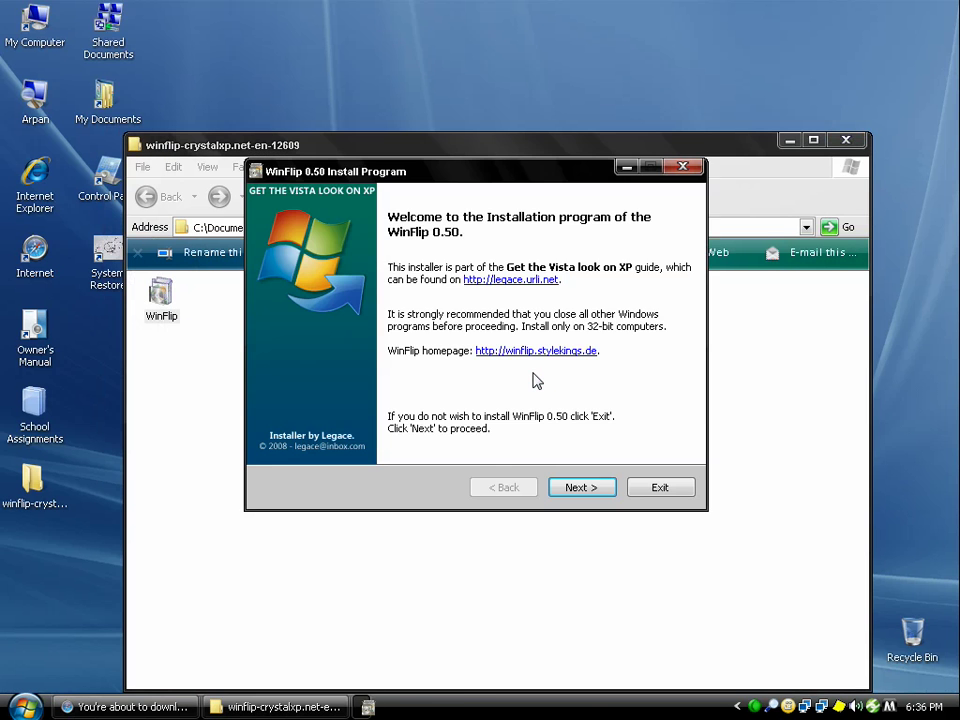
{"action": "left_click", "coordinate": [584, 487]}
{"action": "left_click", "coordinate": [586, 488]}
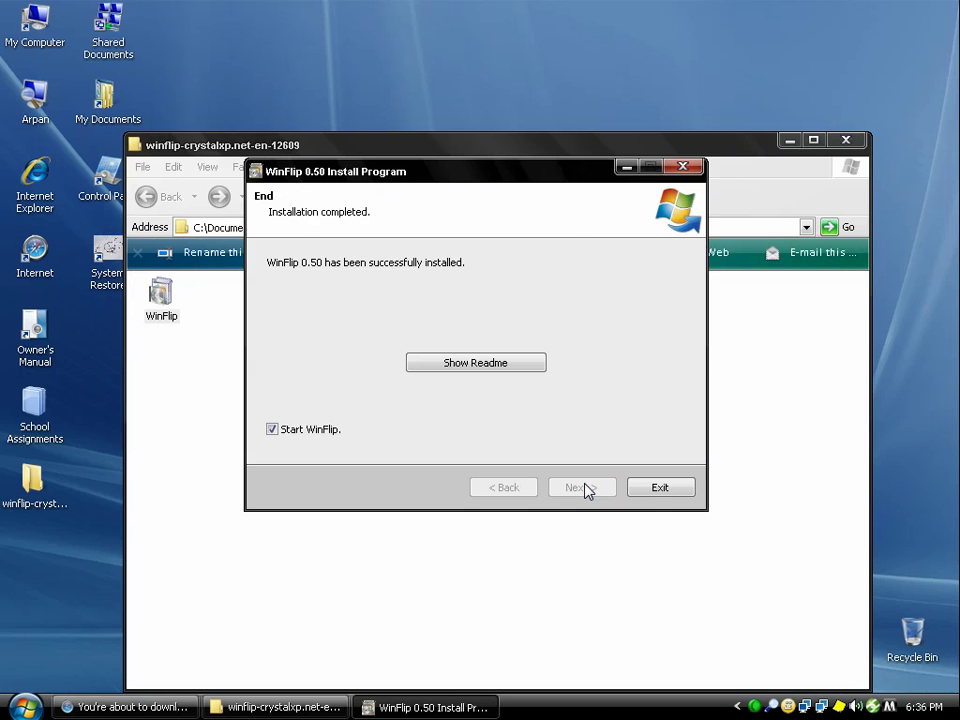
{"action": "left_click", "coordinate": [646, 498]}
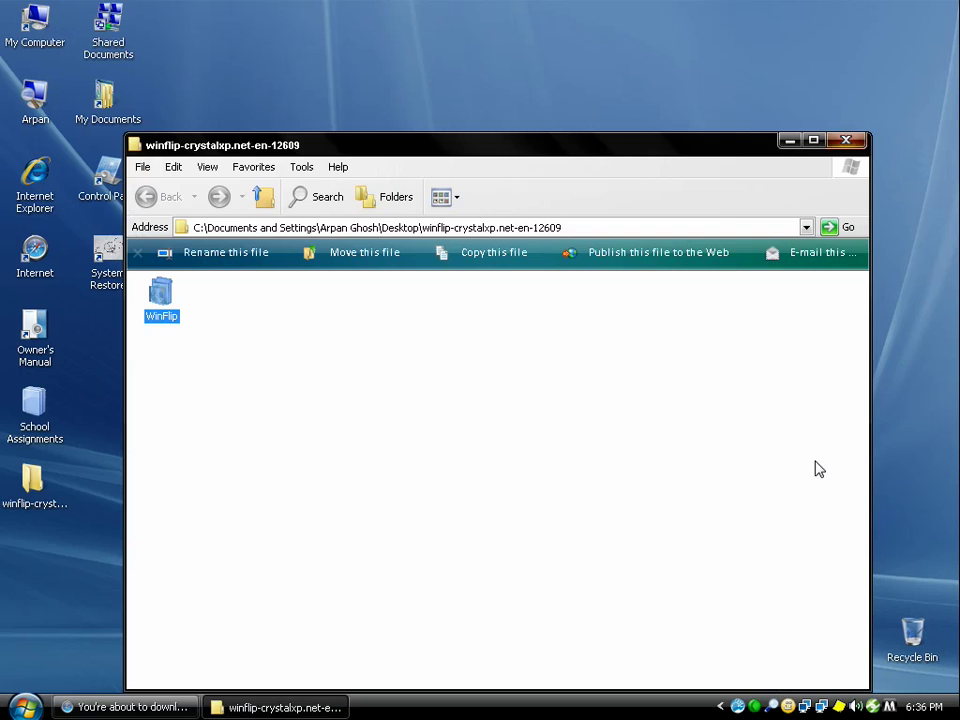
{"action": "key", "text": "alt+F4"}
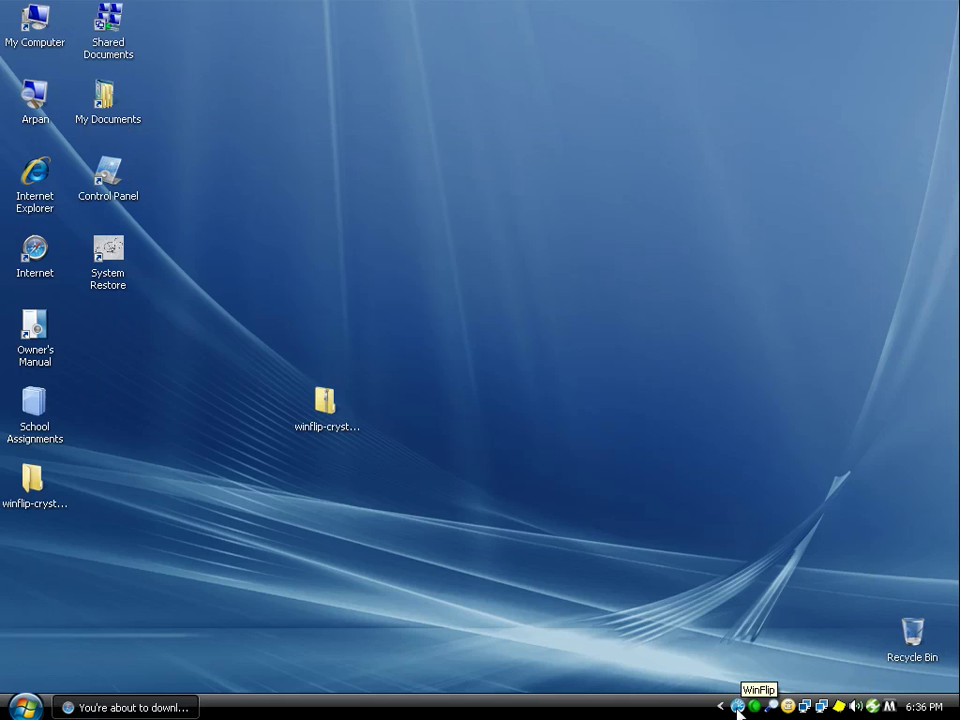
Configure WinFlip's mouse options to flip with the middle button and invert the mouse wheel direction.
{"action": "right_click", "coordinate": [737, 706]}
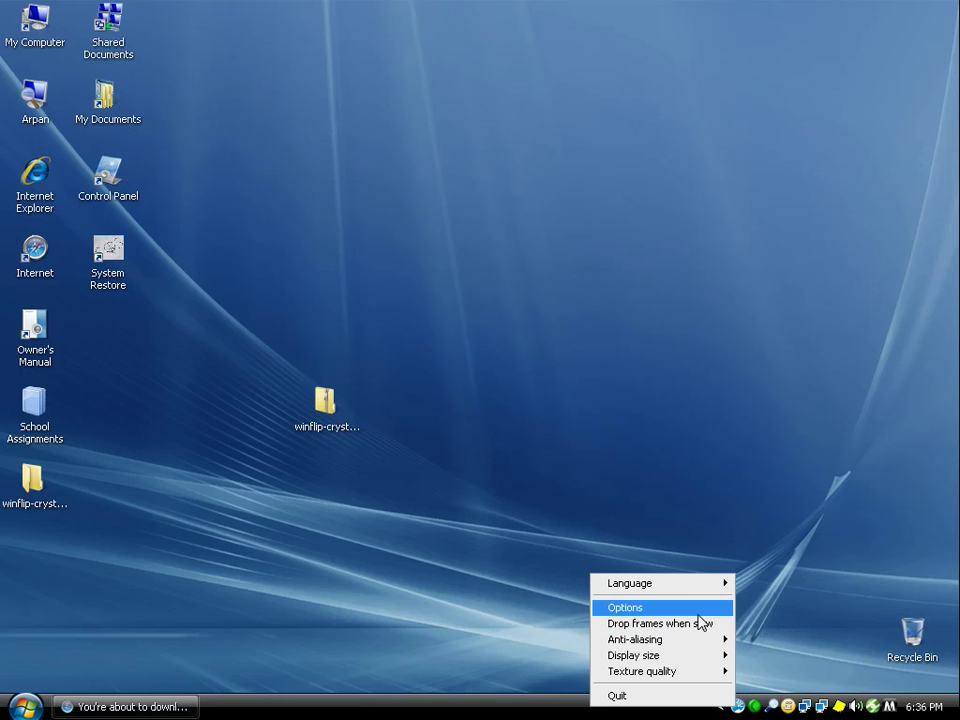
{"action": "left_click", "coordinate": [703, 610]}
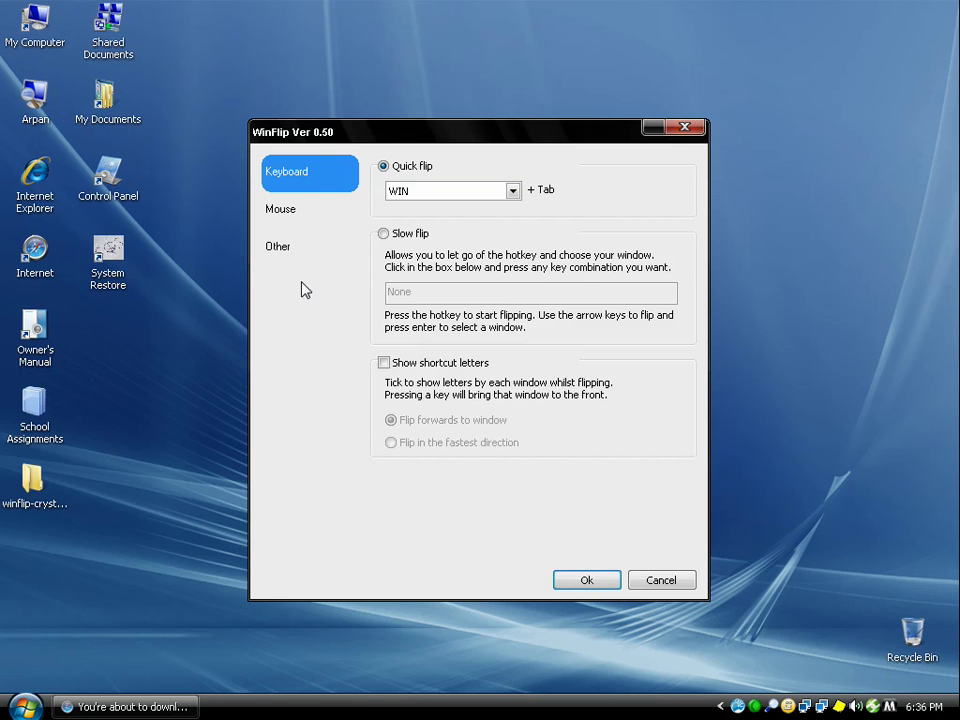
{"action": "left_click", "coordinate": [298, 220]}
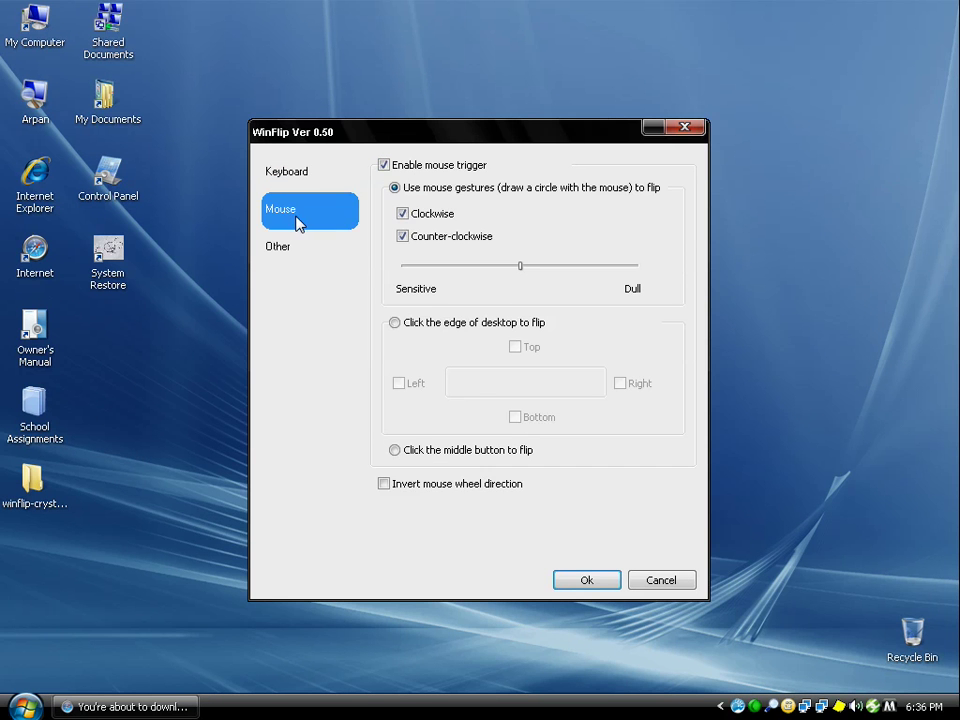
{"action": "left_click", "coordinate": [430, 455]}
{"action": "left_click", "coordinate": [445, 486]}
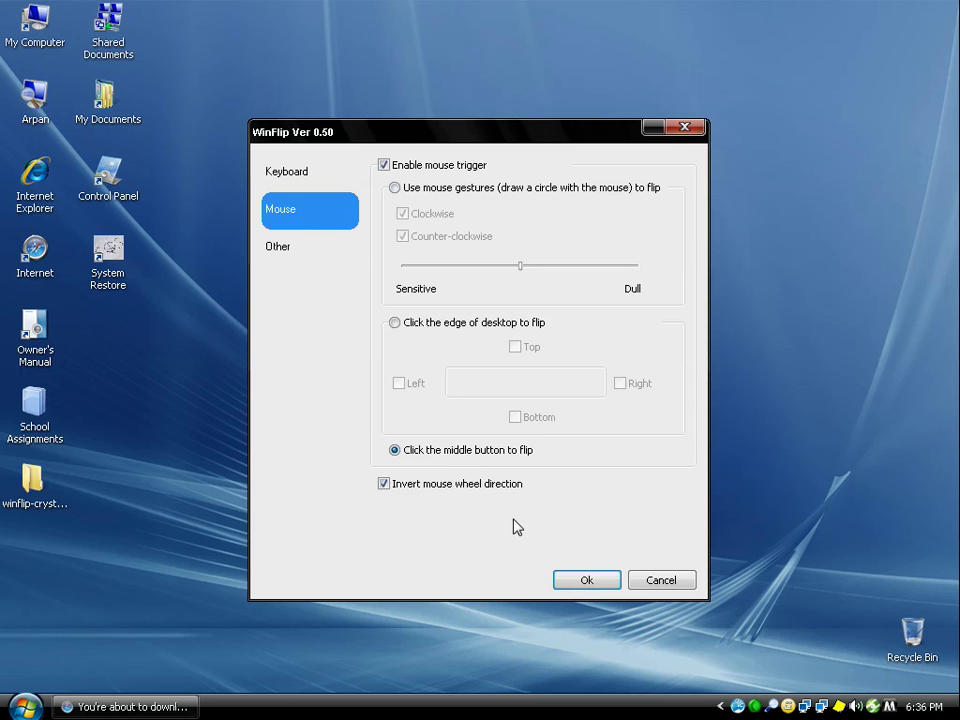
{"action": "left_click", "coordinate": [602, 586]}
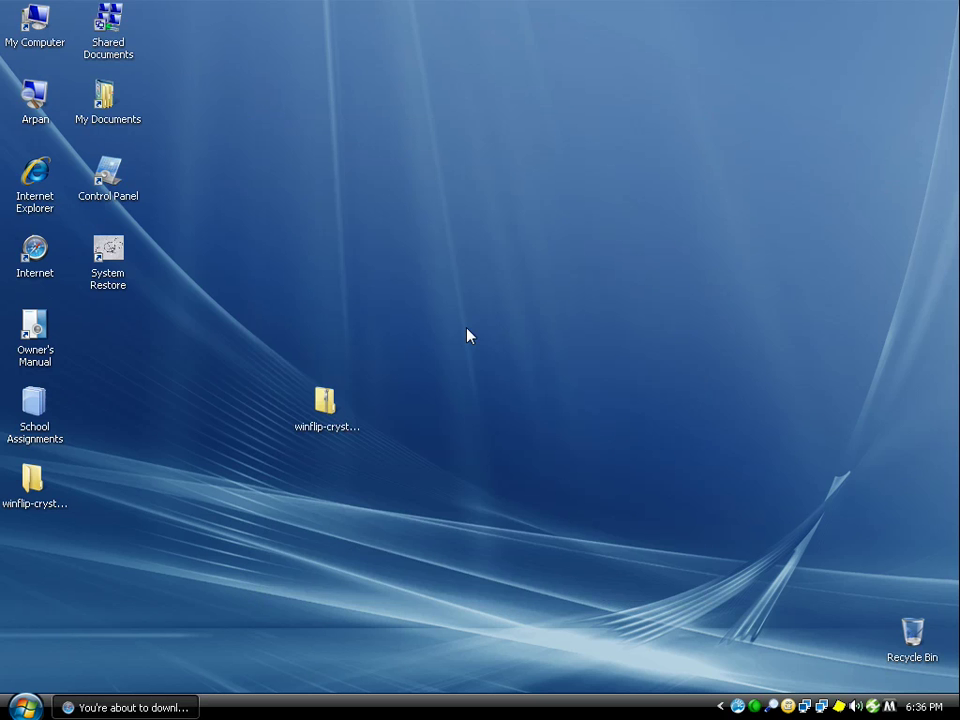
Test WinFlip by cycling repeatedly through the desktop and browser windows in the 3D flip view, and return to the desktop.
{"action": "key", "text": "super+Tab"}
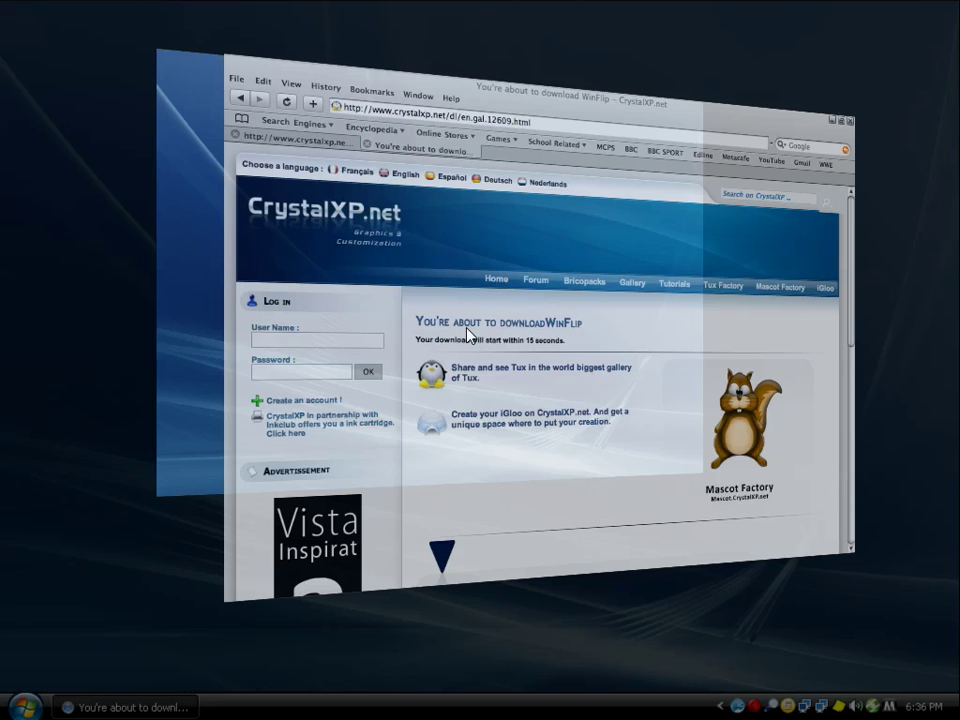
{"action": "key", "text": "super+Tab"}
{"action": "key", "text": "super+Tab"}
{"action": "key", "text": "super+Tab"}
{"action": "key", "text": "super+Tab"}
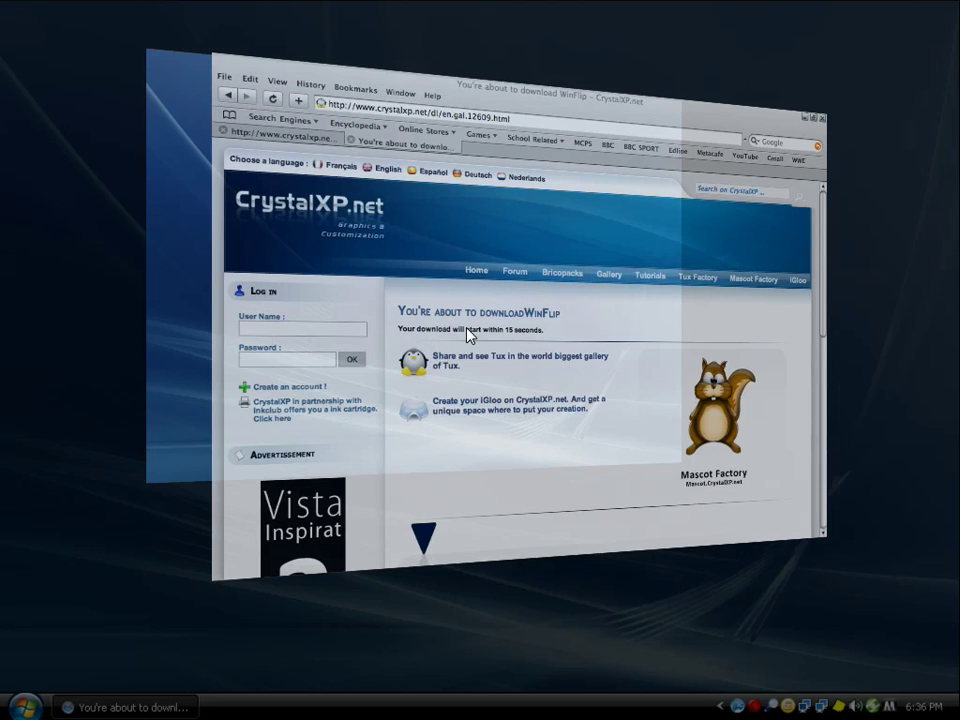
{"action": "key", "text": "super+Tab"}
{"action": "key", "text": "super+Tab"}
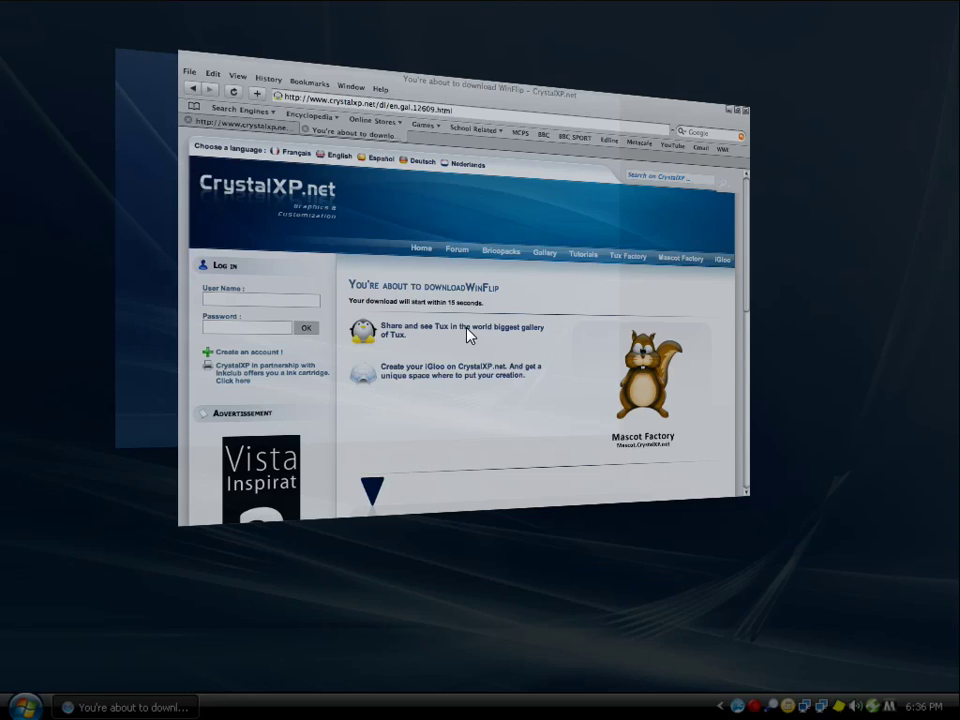
{"action": "key", "text": "super+Tab"}
{"action": "key", "text": "super+Tab"}
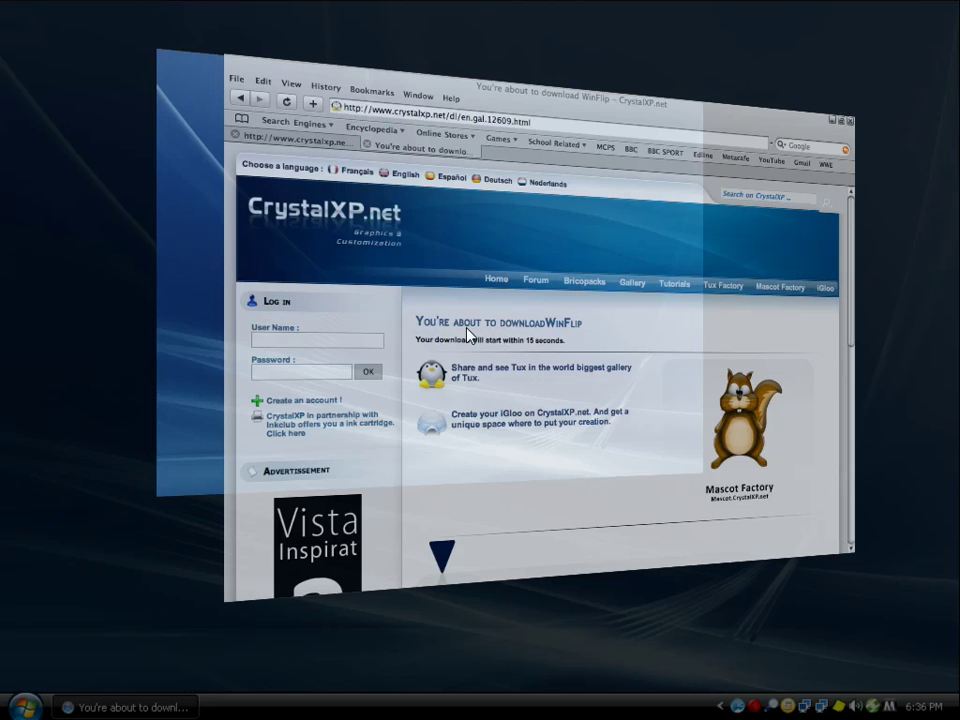
{"action": "key", "text": "super+Tab"}
{"action": "key", "text": "super+Tab"}
{"action": "key", "text": "super+Tab"}
{"action": "left_click", "coordinate": [467, 335]}
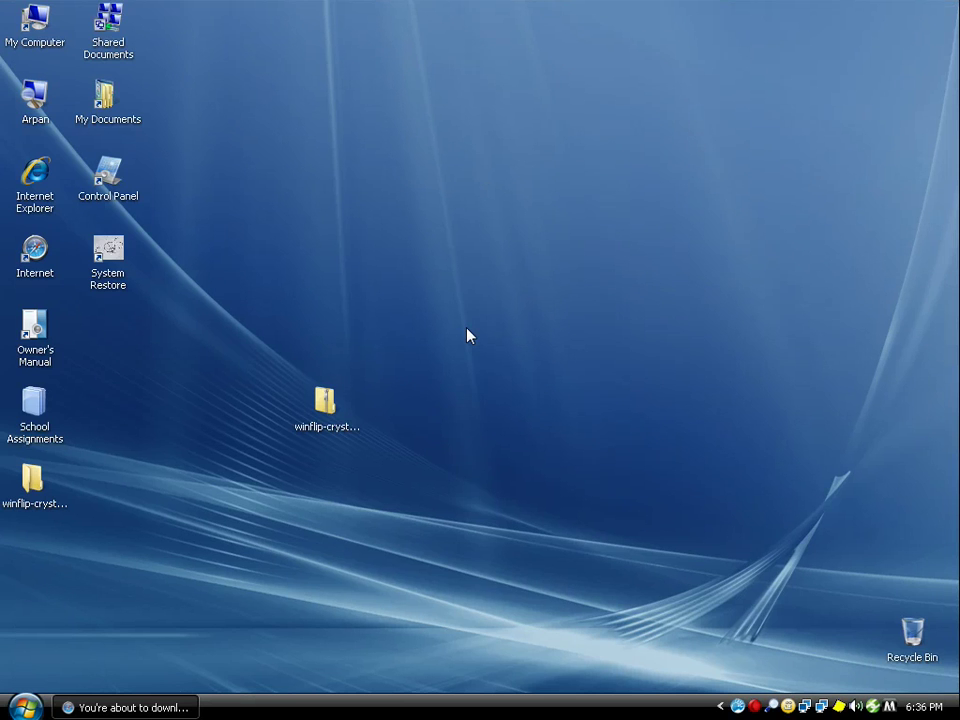
Flip from the desktop to the browser window with WinFlip, return to the desktop and deselect the archive.
{"action": "key", "text": "super+Tab"}
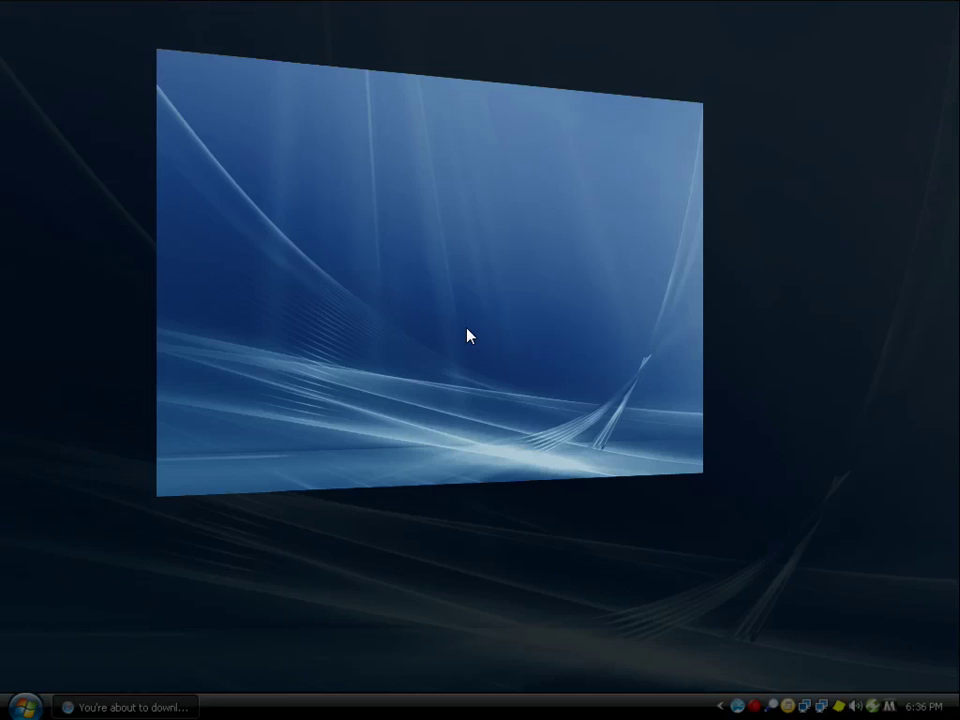
{"action": "key", "text": "super+Tab"}
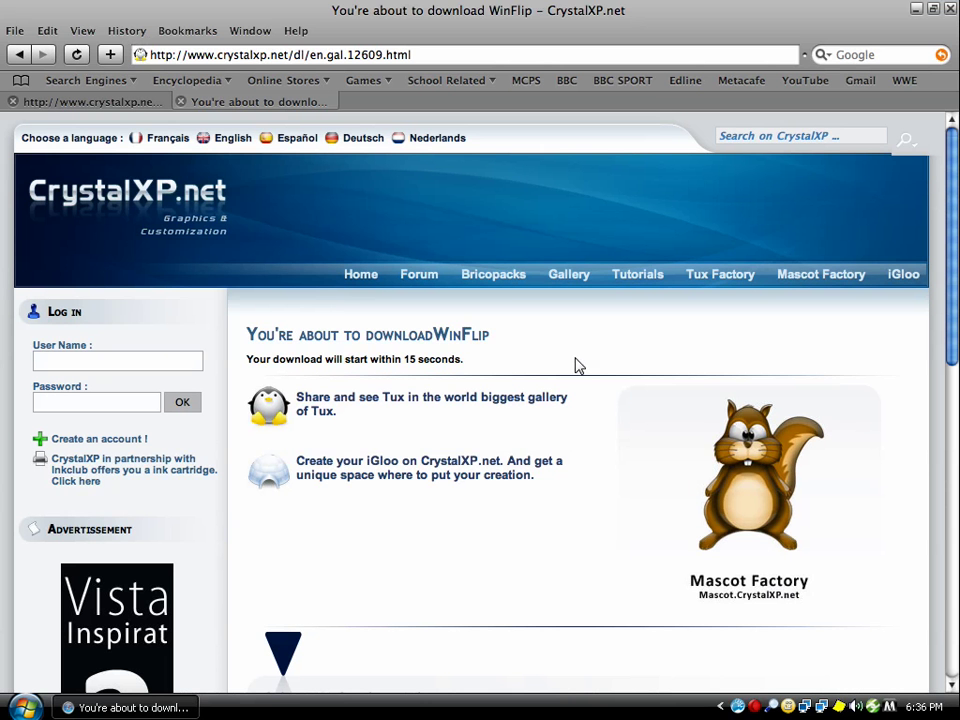
{"action": "key", "text": "super+Tab"}
{"action": "key", "text": "super+Tab"}
{"action": "key", "text": "super+d"}
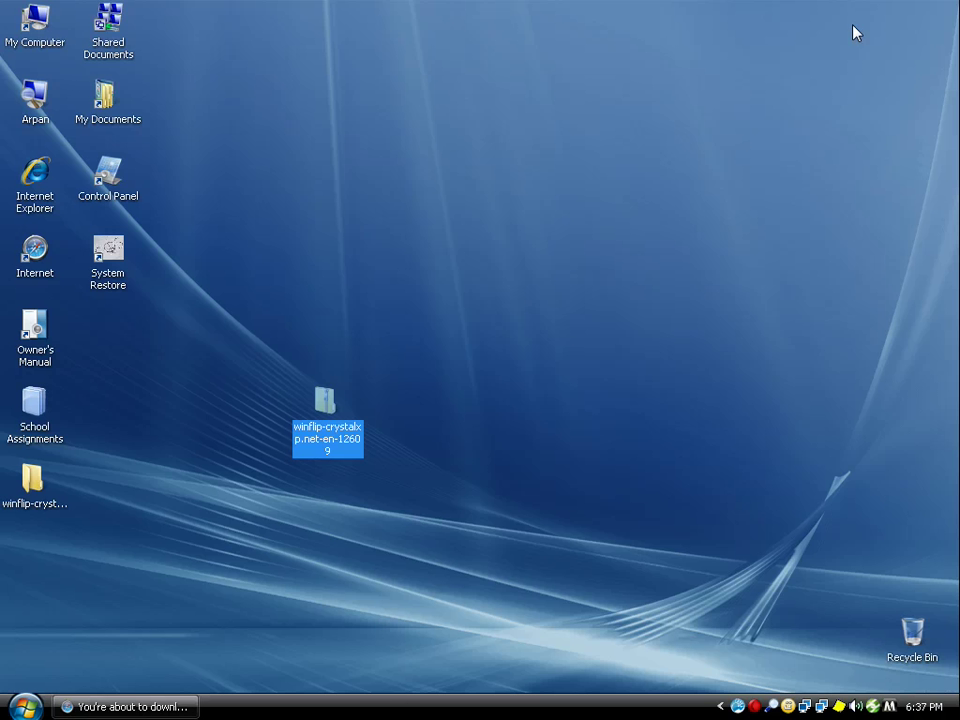
{"action": "left_click", "coordinate": [497, 328]}
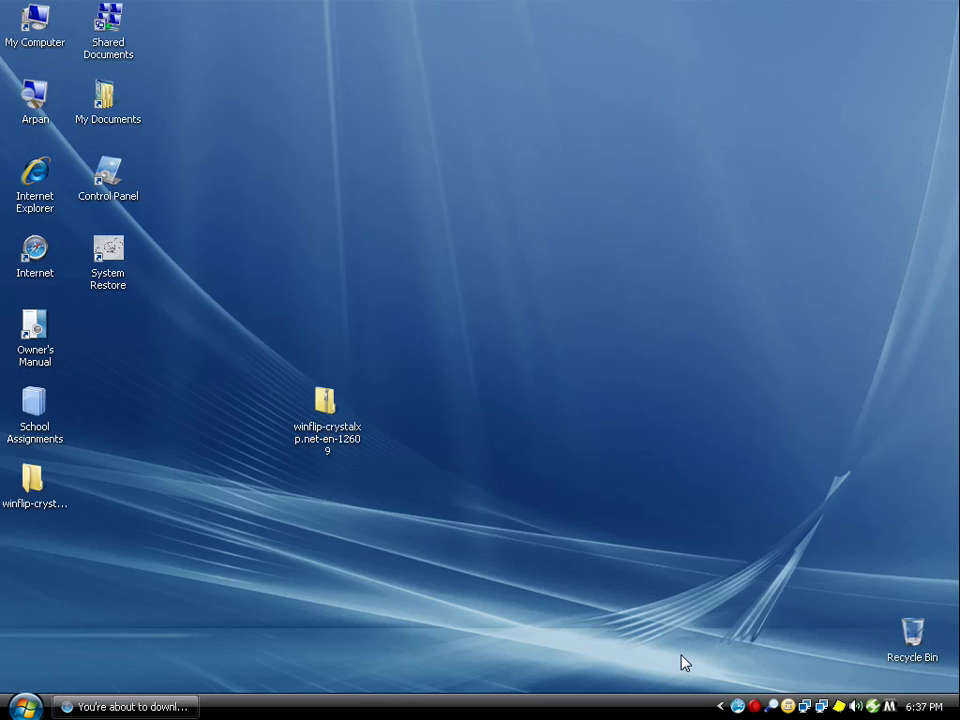
Open My Computer, Shared Documents, My Documents, Control Panel, School Assignments and the extracted winflip-crystalxp.net-en-12609 folder, moving the Shared Documents window aside.
{"action": "key", "text": "super+Tab"}
{"action": "key", "text": "super+Tab"}
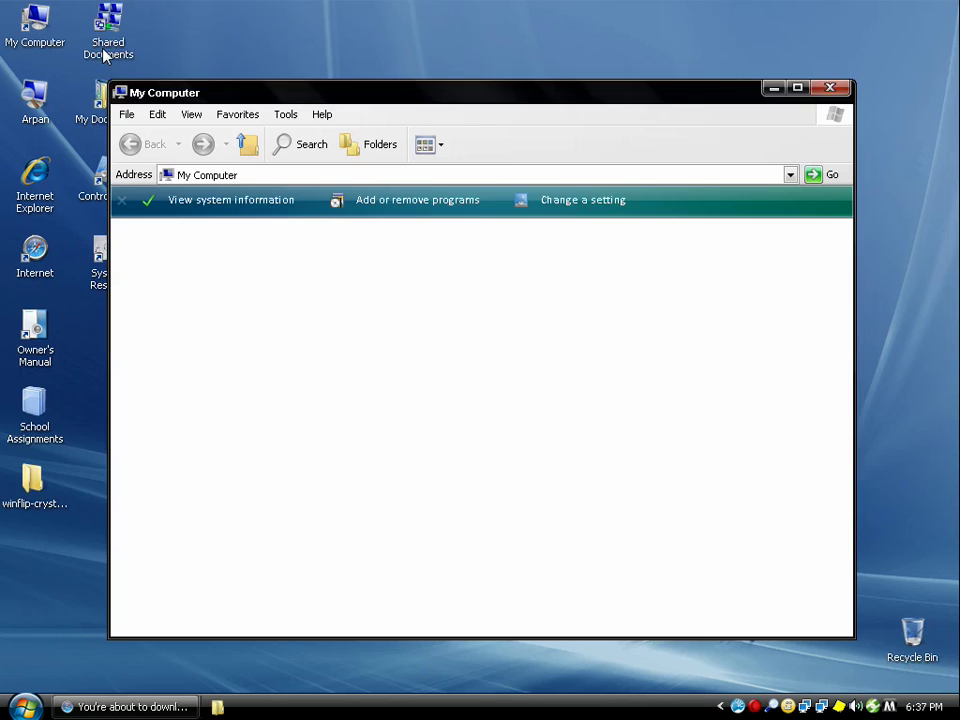
{"action": "double_click", "coordinate": [105, 55]}
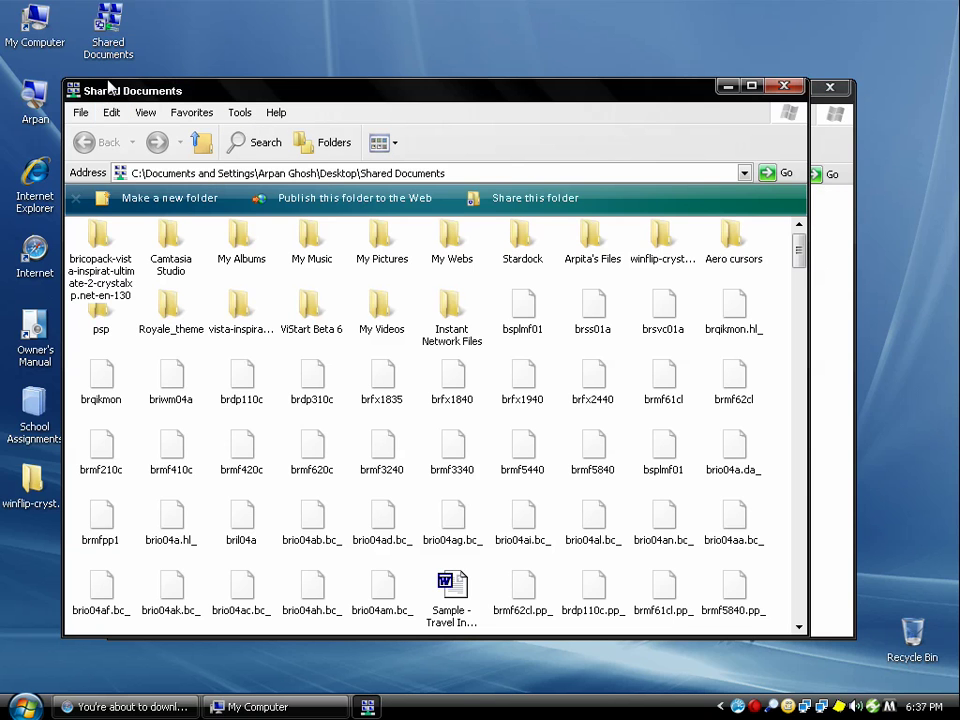
{"action": "left_click_drag", "start_coordinate": [255, 92], "coordinate": [395, 98]}
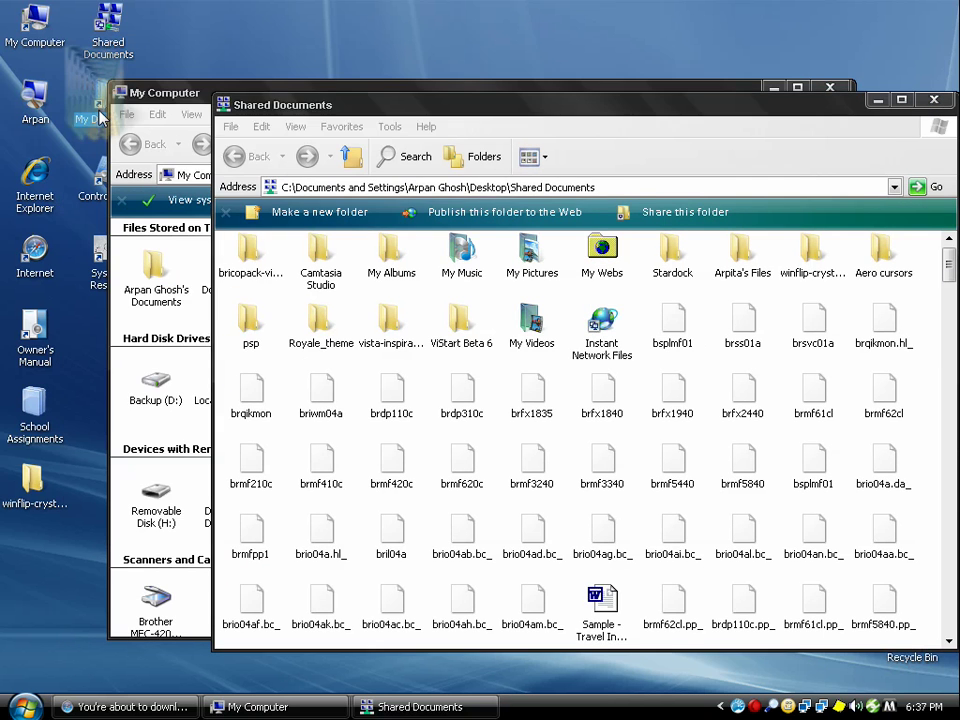
{"action": "double_click", "coordinate": [146, 280]}
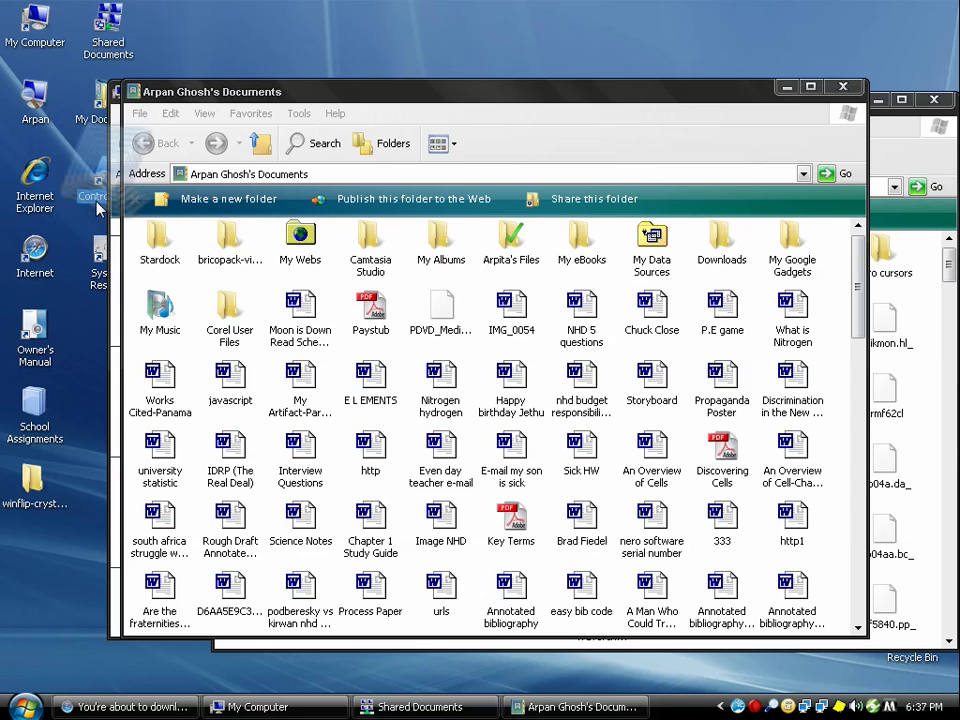
{"action": "double_click", "coordinate": [34, 405]}
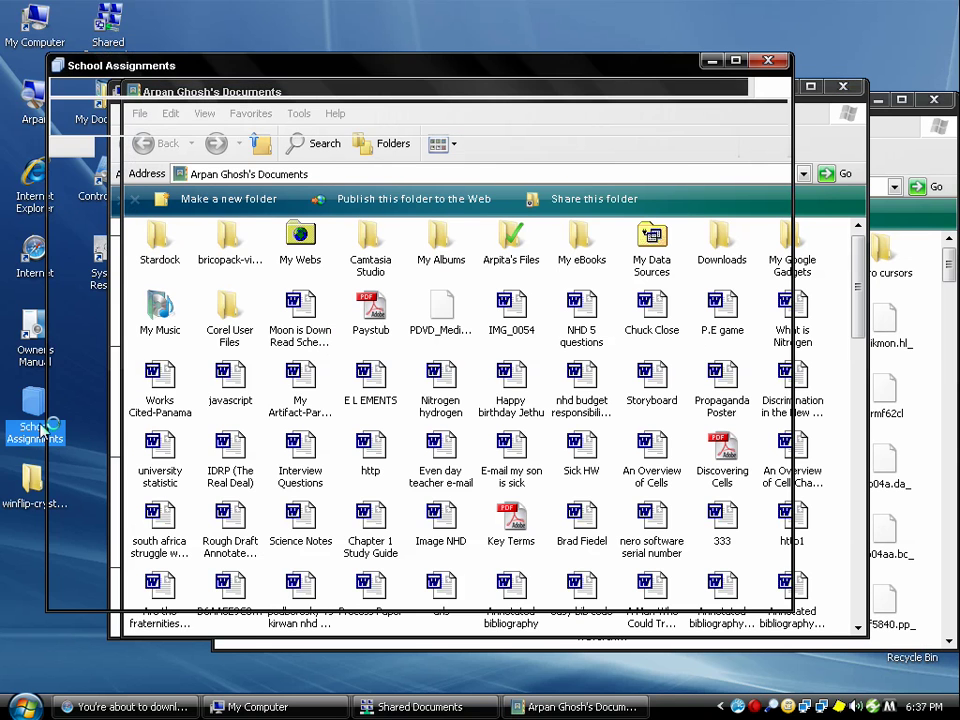
{"action": "double_click", "coordinate": [30, 485]}
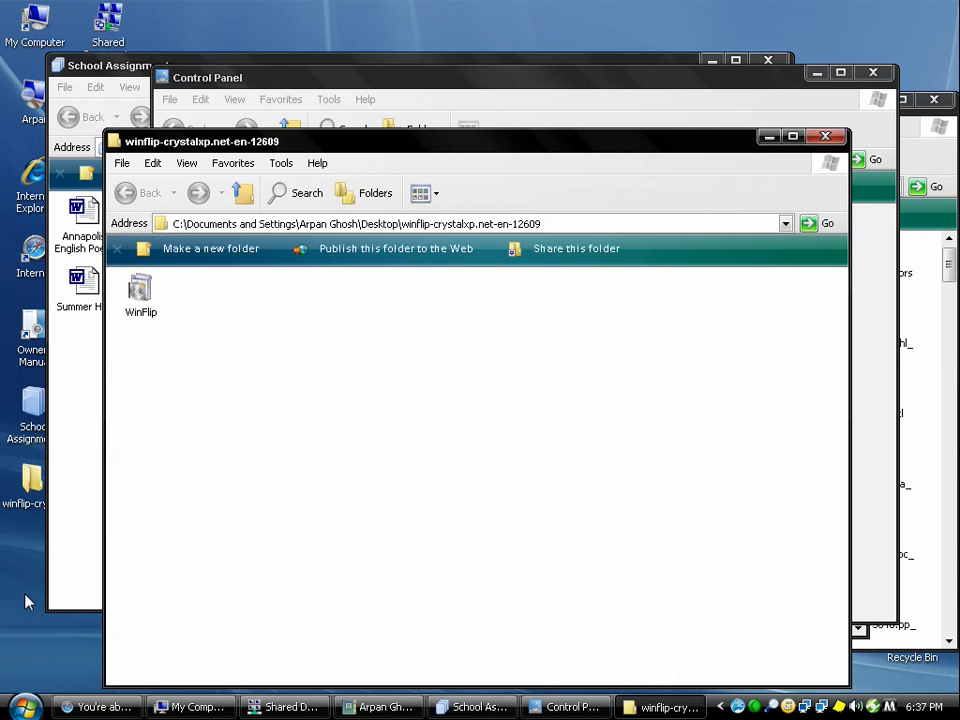
Cycle through all open windows in WinFlip's 3D view, bring Control Panel to the front, and show the desktop.
{"action": "key", "text": "super+Tab"}
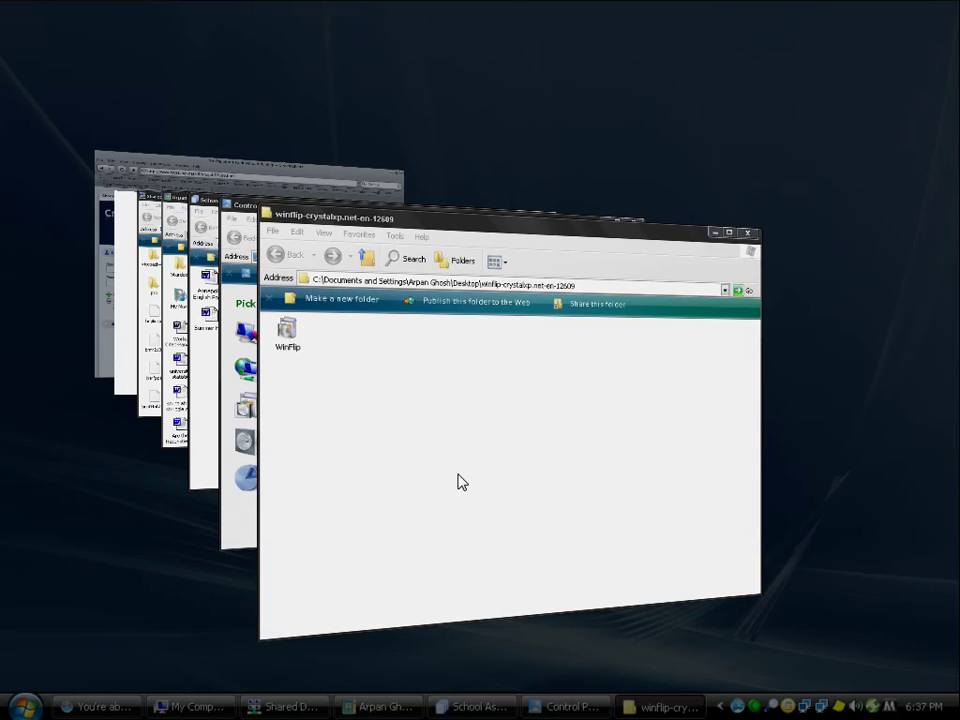
{"action": "key", "text": "super+Tab"}
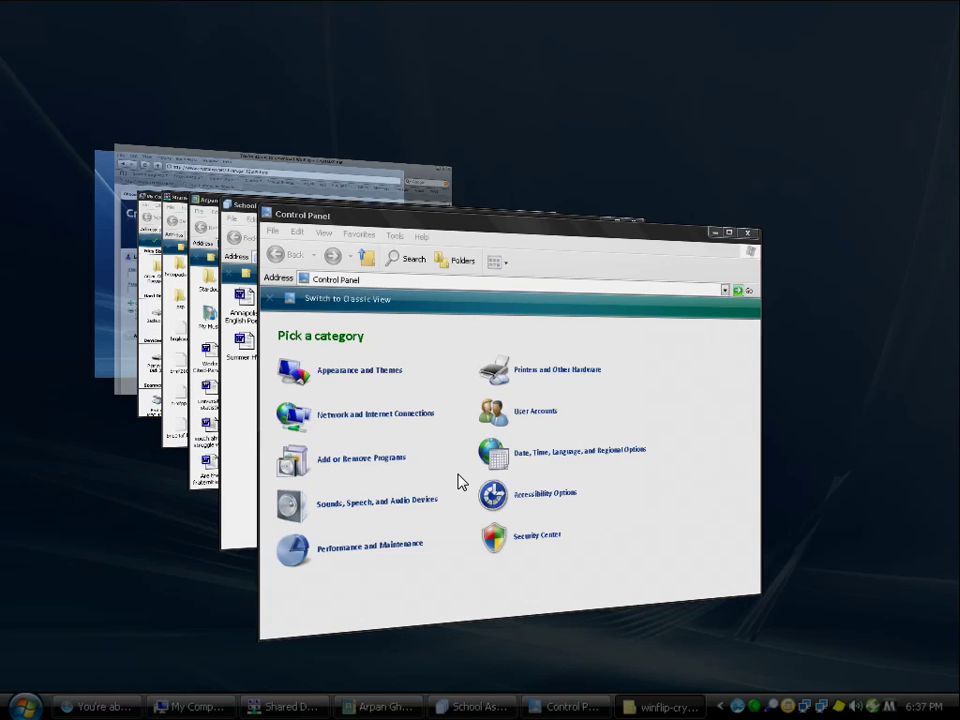
{"action": "scroll", "coordinate": [460, 482], "scroll_direction": "down", "scroll_amount": 4}
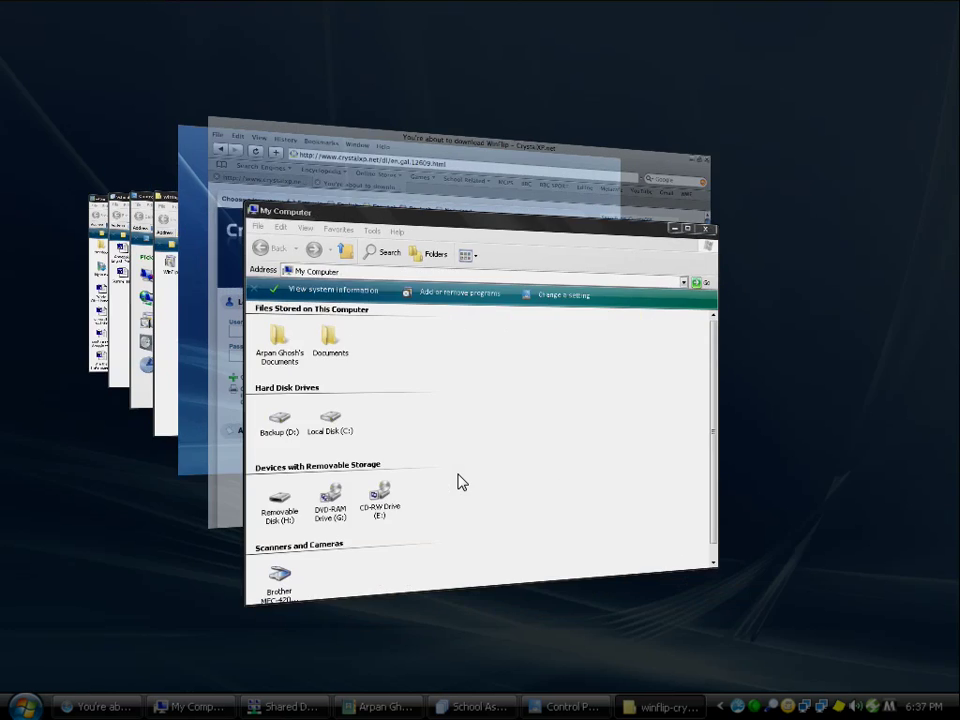
{"action": "scroll", "coordinate": [460, 482], "scroll_direction": "down", "scroll_amount": 2}
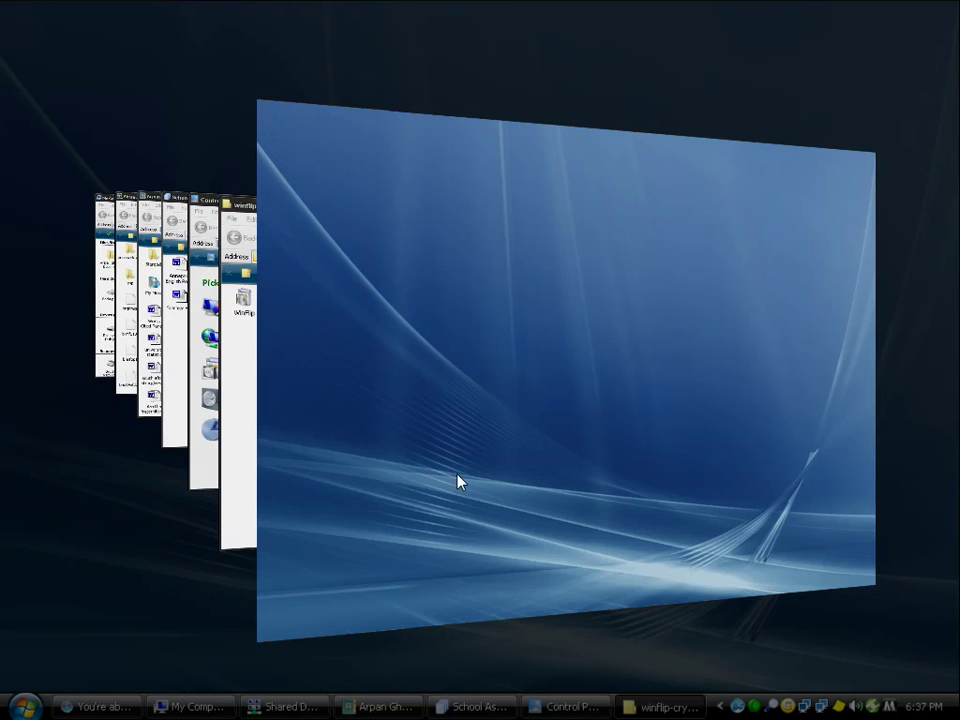
{"action": "scroll", "coordinate": [458, 477], "scroll_direction": "down", "scroll_amount": 1}
{"action": "scroll", "coordinate": [458, 477], "scroll_direction": "down", "scroll_amount": 1}
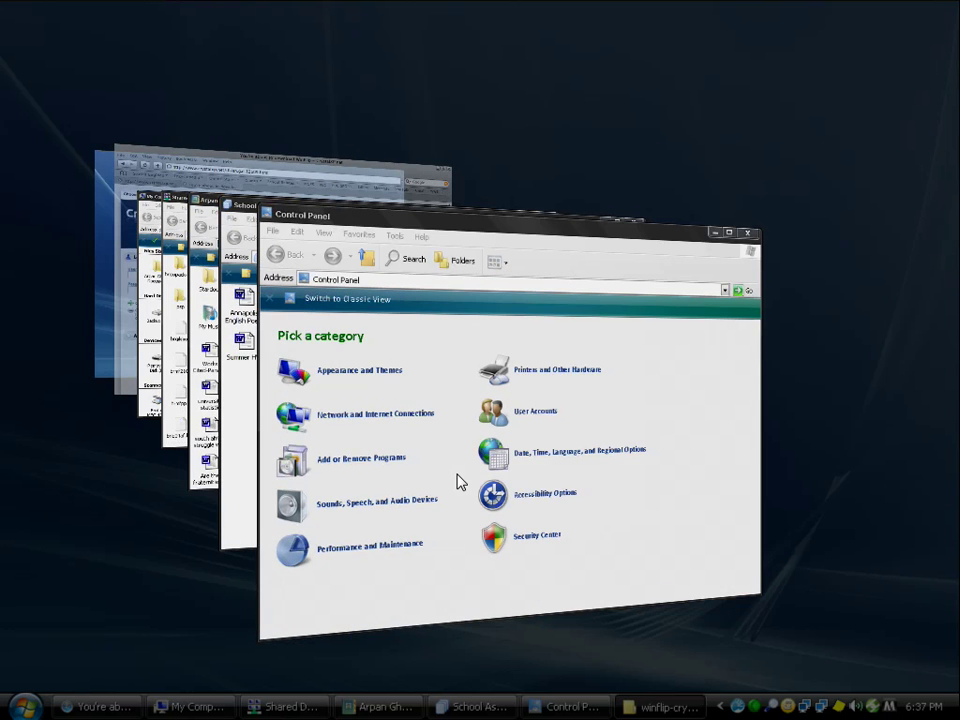
{"action": "left_click", "coordinate": [458, 482]}
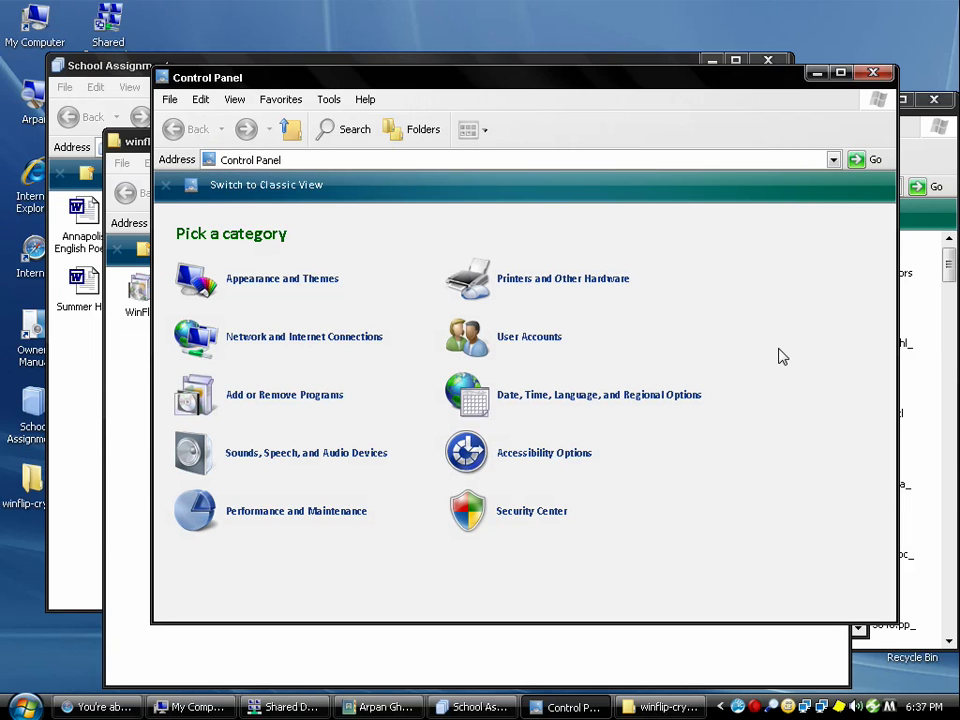
{"action": "key", "text": "super+d"}
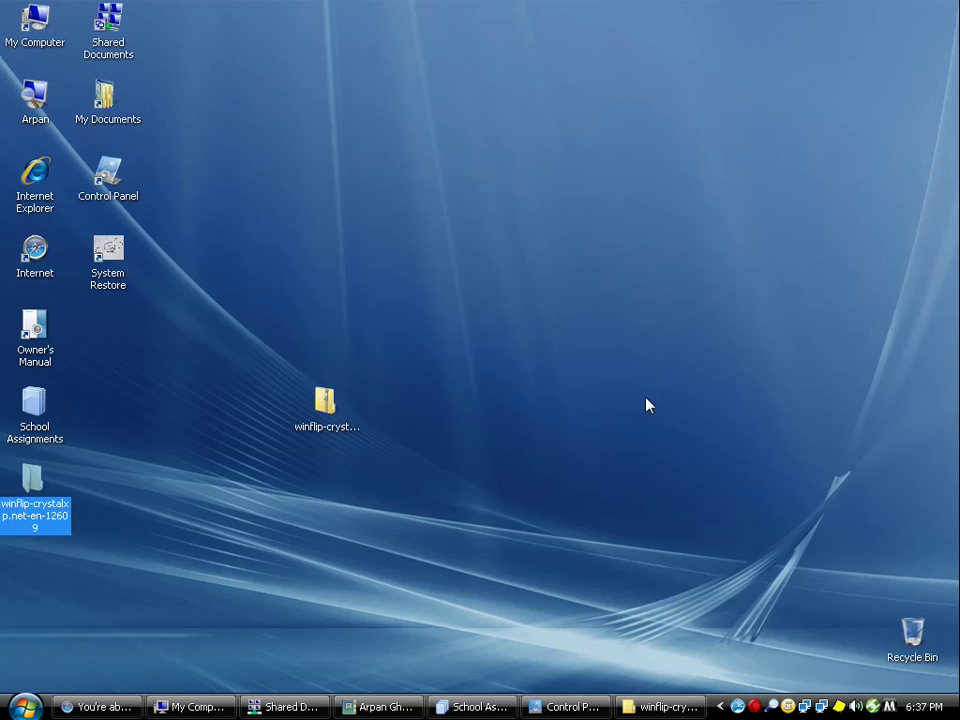